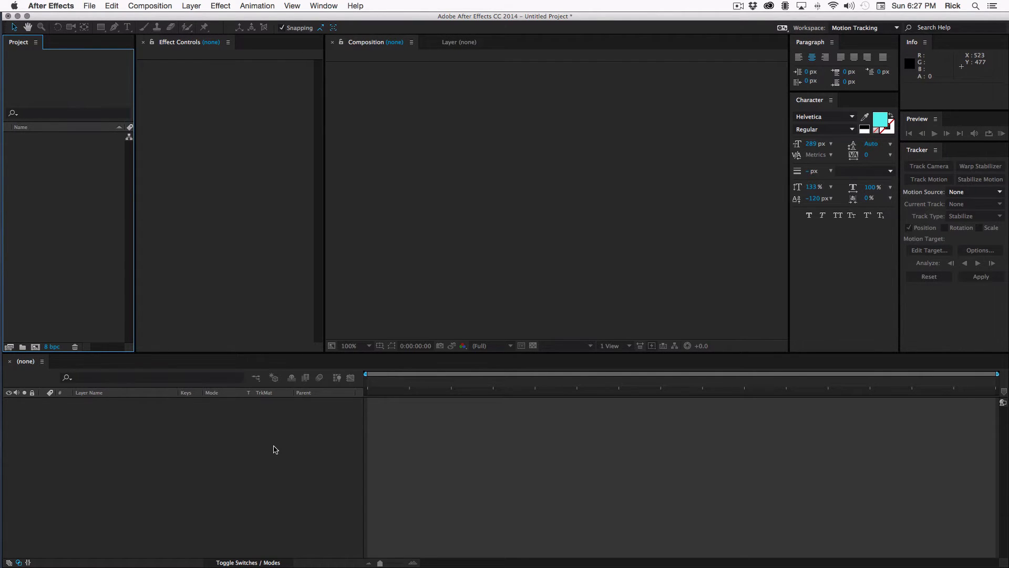
Create a composition named "Mask Path" with the HDTV 1080 29.97 preset and a duration of 0;00;05;00.
{"action": "key", "text": "super+n"}
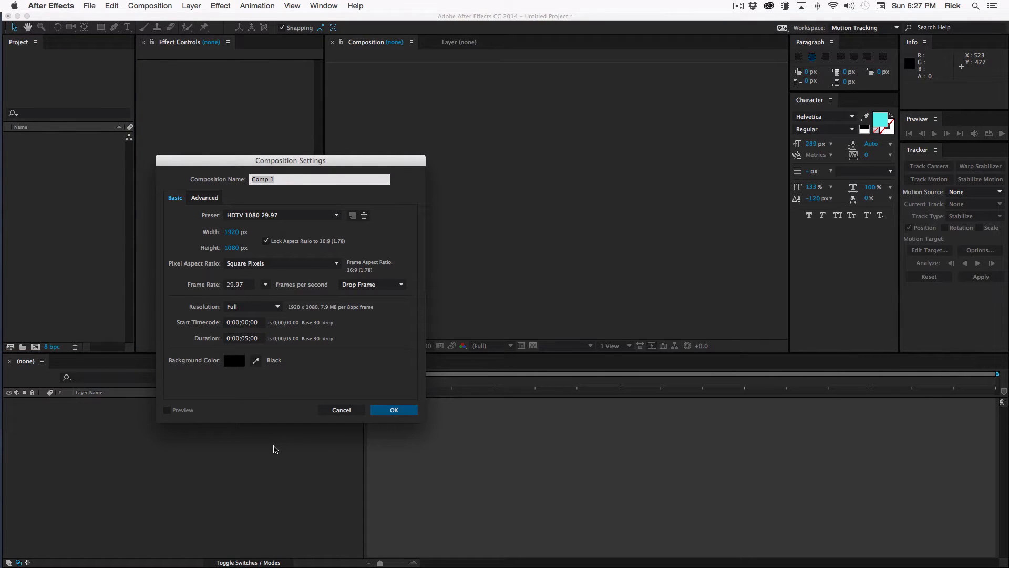
{"action": "type", "text": "Mask Path"}
{"action": "key", "text": "Return"}
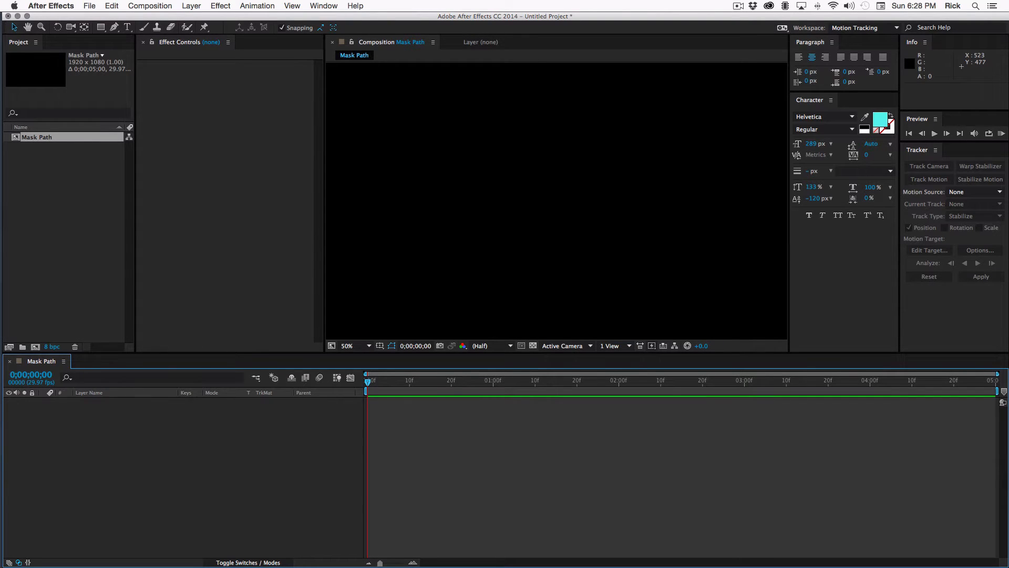
Add a text layer reading "Test Path" to the composition and finish the text entry.
{"action": "key", "text": "super+alt+shift+t"}
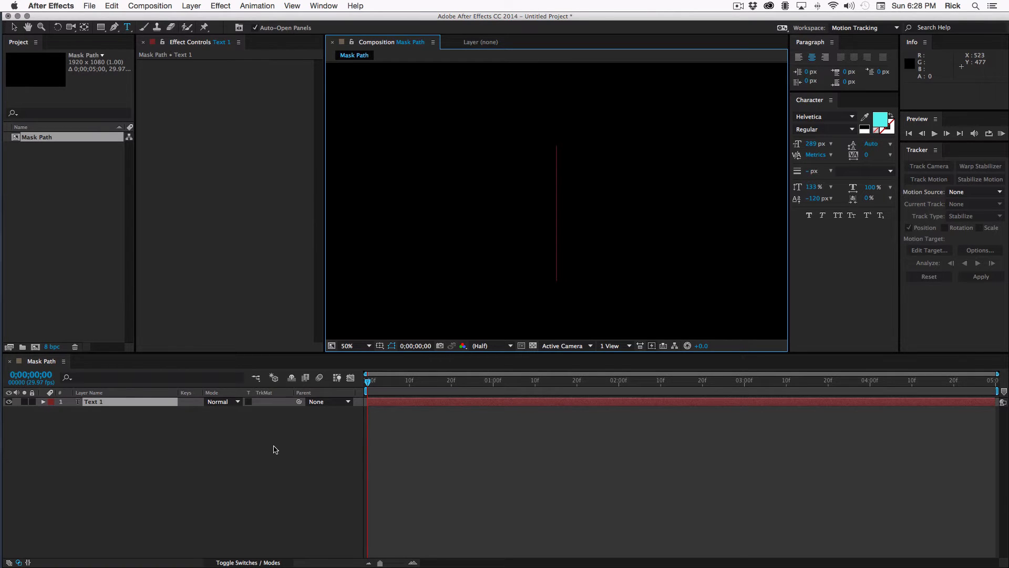
{"action": "type", "text": "Tes"}
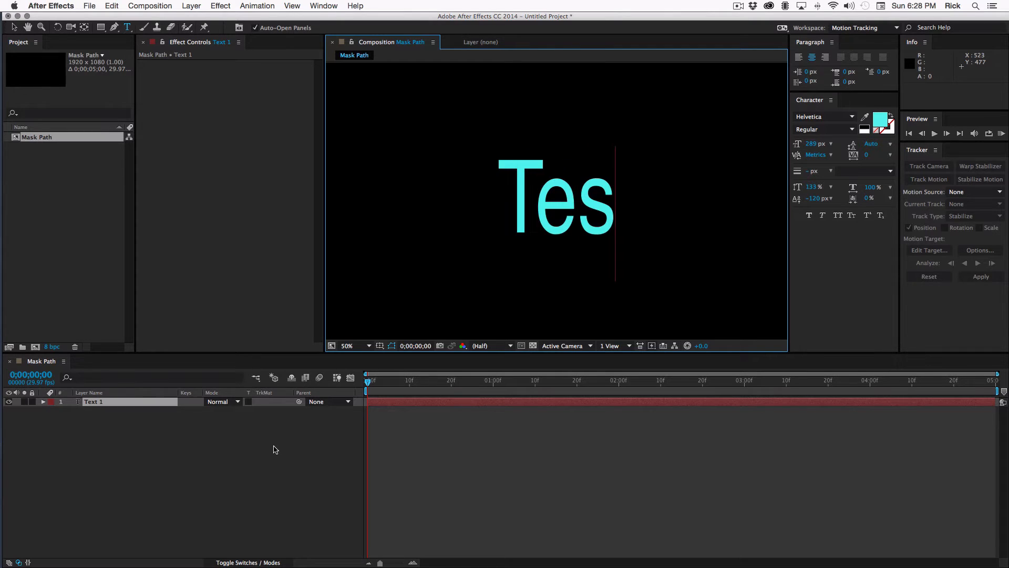
{"action": "type", "text": "t Path"}
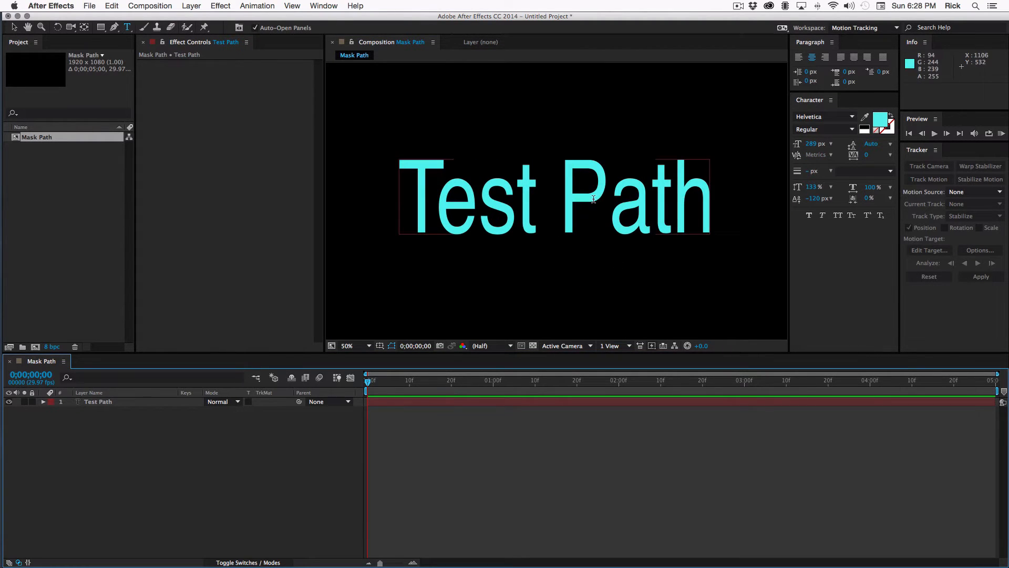
{"action": "left_click", "coordinate": [14, 27]}
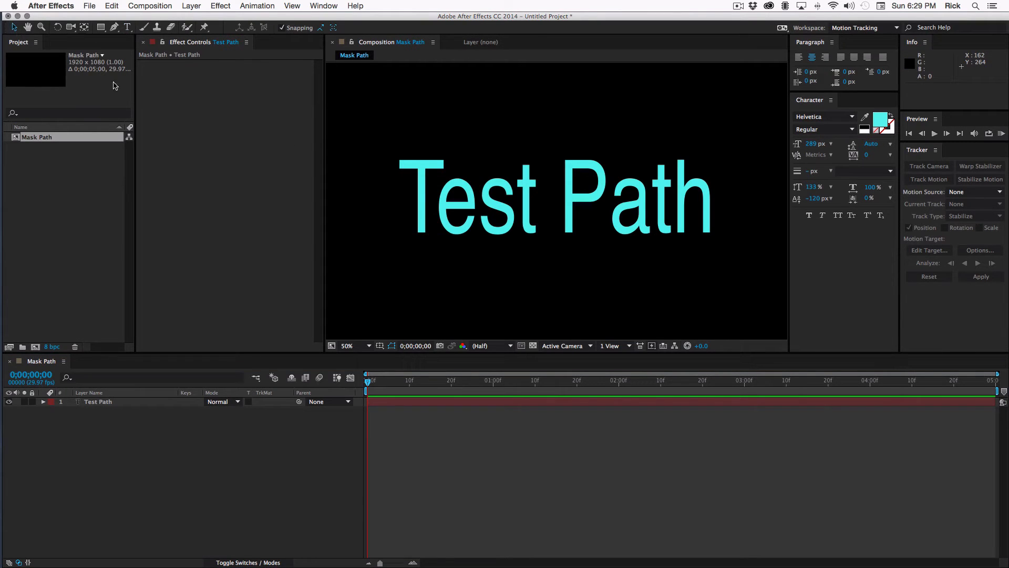
Stretch the Test Path text to be much taller and move it to about 848, 636.
{"action": "left_click", "coordinate": [577, 223]}
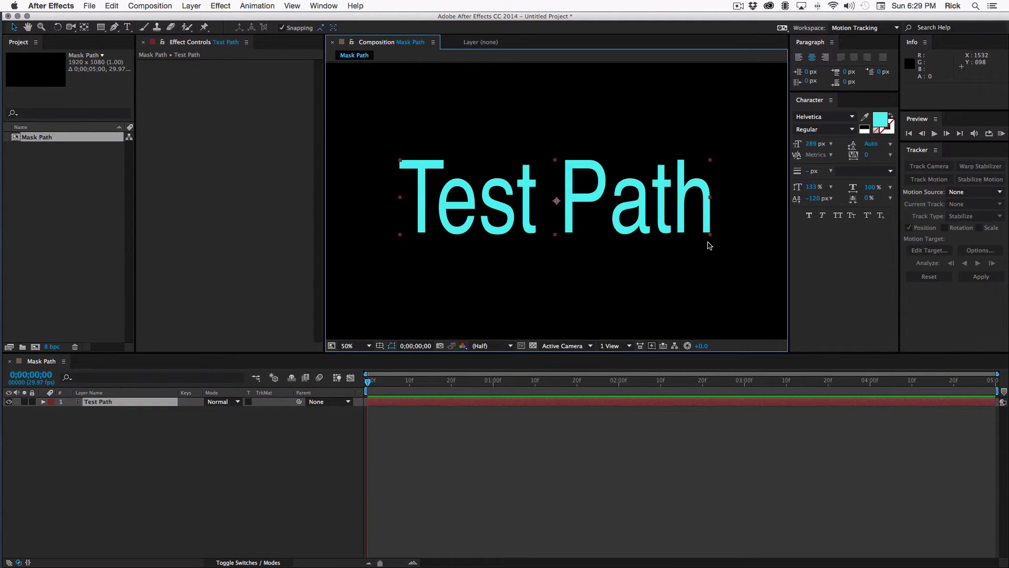
{"action": "left_click_drag", "start_coordinate": [712, 238], "coordinate": [729, 279]}
{"action": "left_click_drag", "start_coordinate": [606, 218], "coordinate": [577, 244]}
Rotate the Test Path text to about -12.3° and reposition it at about 952, 546.
{"action": "key", "text": "w"}
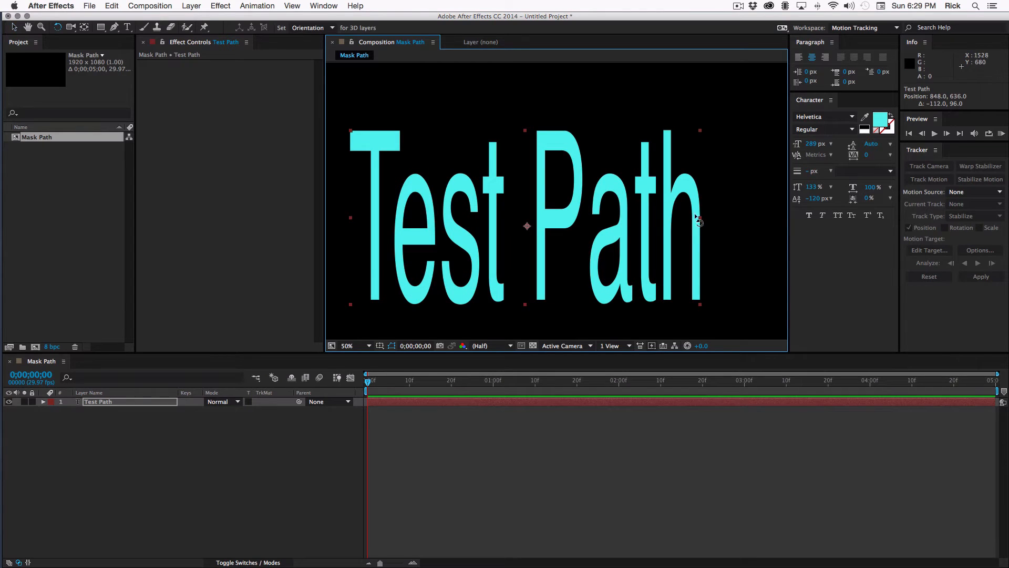
{"action": "left_click_drag", "start_coordinate": [652, 226], "coordinate": [673, 191]}
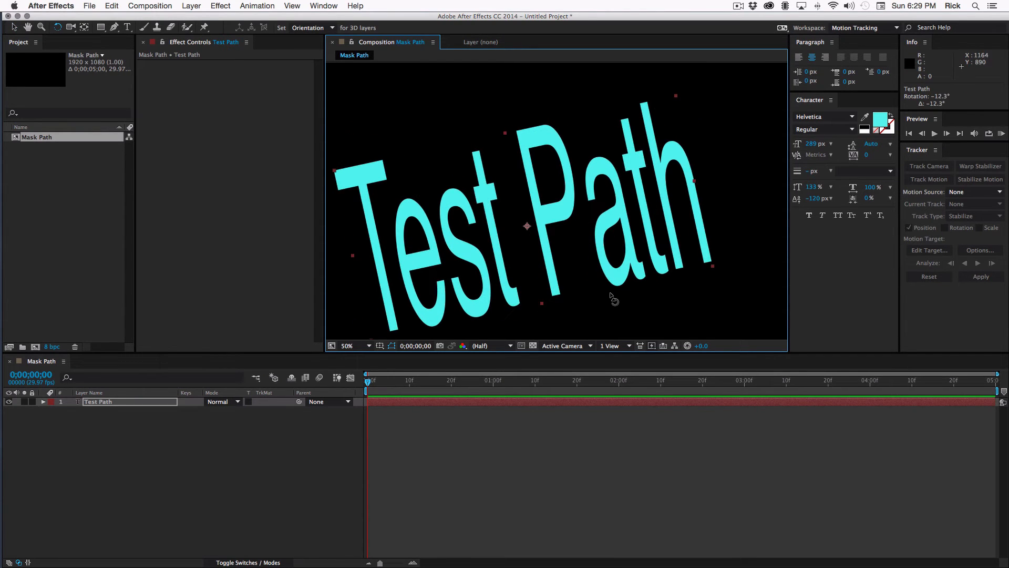
{"action": "left_click", "coordinate": [368, 345]}
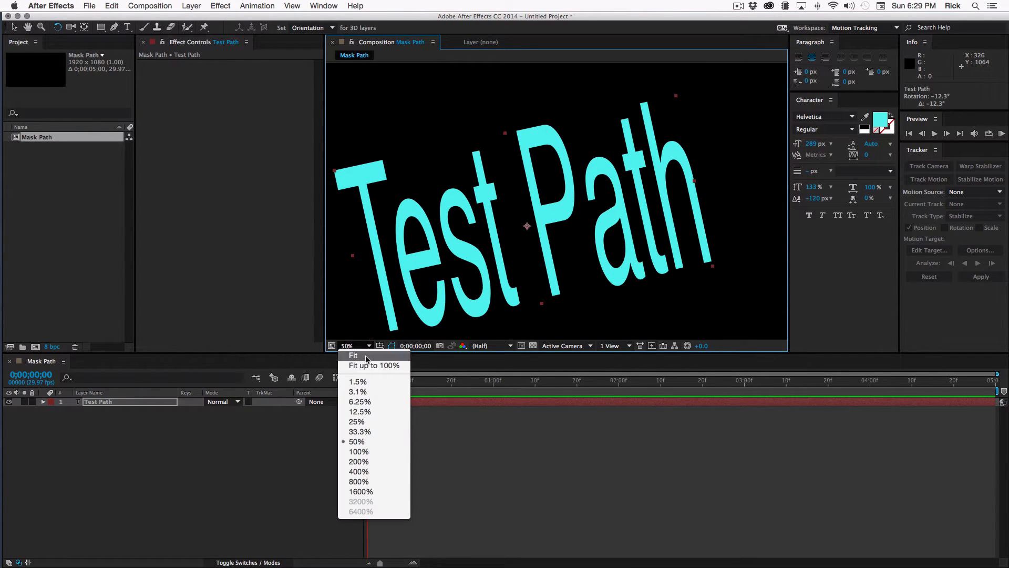
{"action": "left_click", "coordinate": [365, 355]}
{"action": "key", "text": "v"}
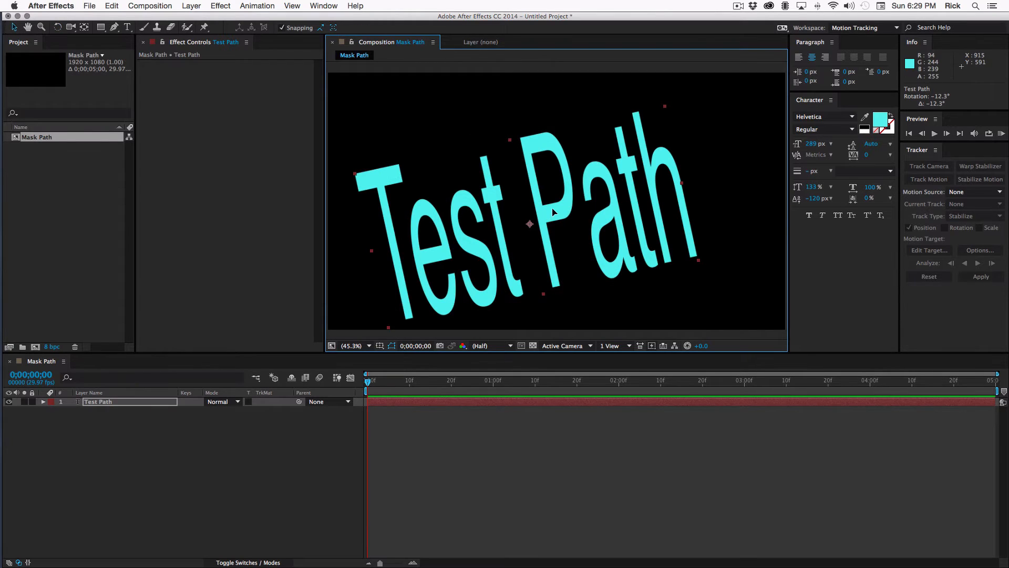
{"action": "left_click_drag", "start_coordinate": [550, 207], "coordinate": [575, 185]}
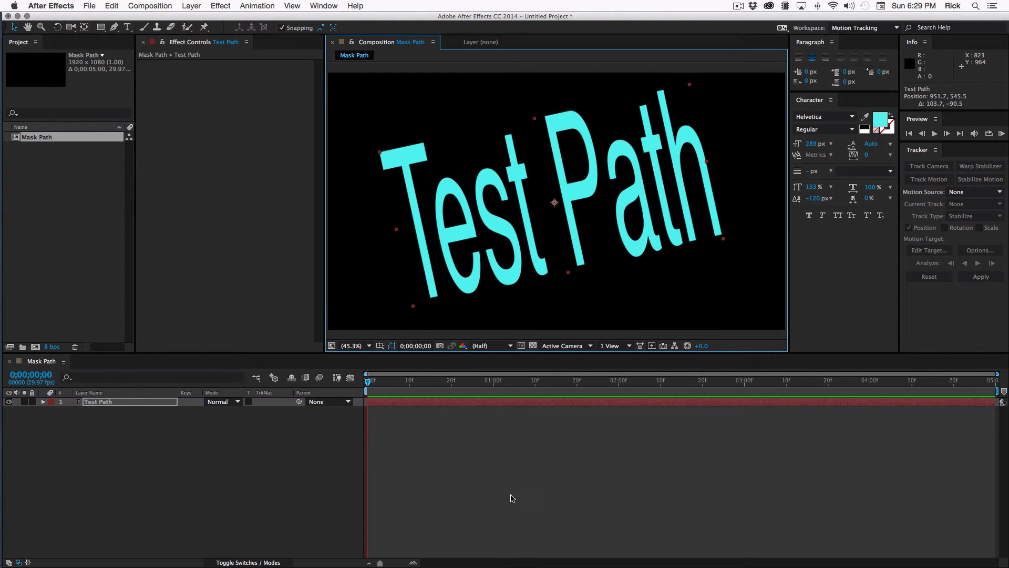
{"action": "left_click", "coordinate": [318, 520]}
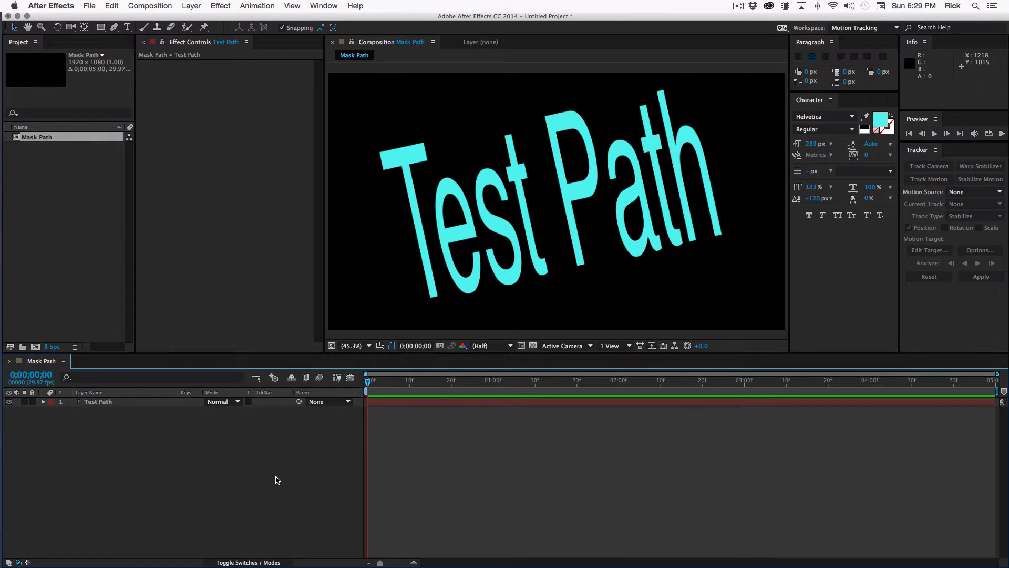
Create masks from the Test Path text layer and reveal the mask paths of the resulting outlines layer.
{"action": "left_click", "coordinate": [432, 402]}
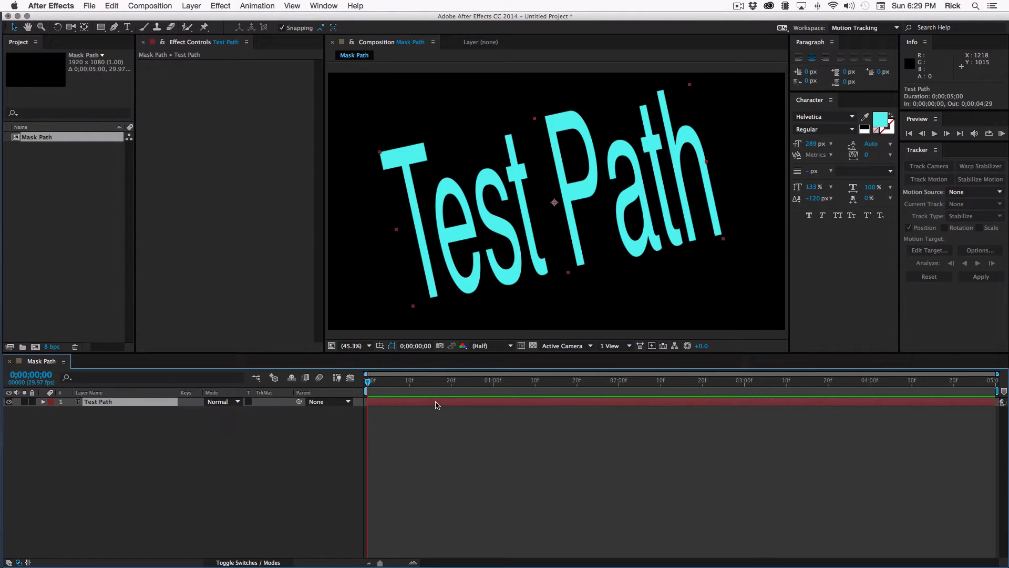
{"action": "left_click", "coordinate": [191, 6]}
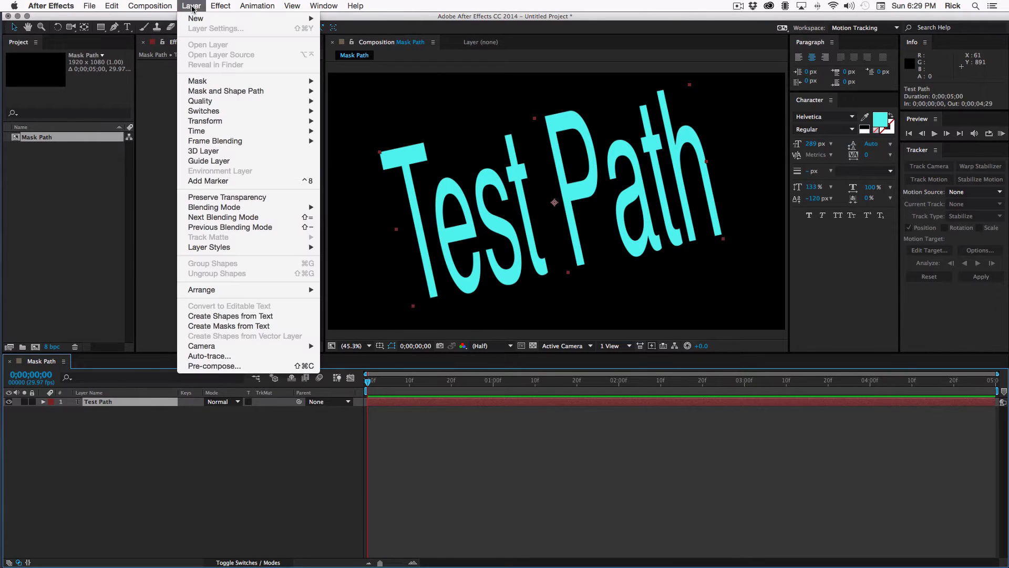
{"action": "left_click", "coordinate": [228, 326]}
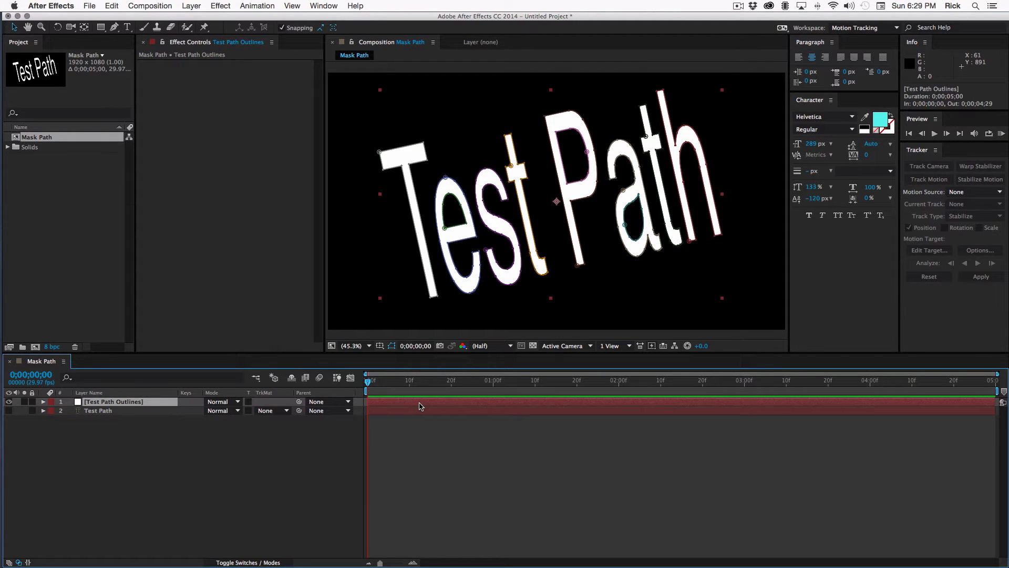
{"action": "key", "text": "m"}
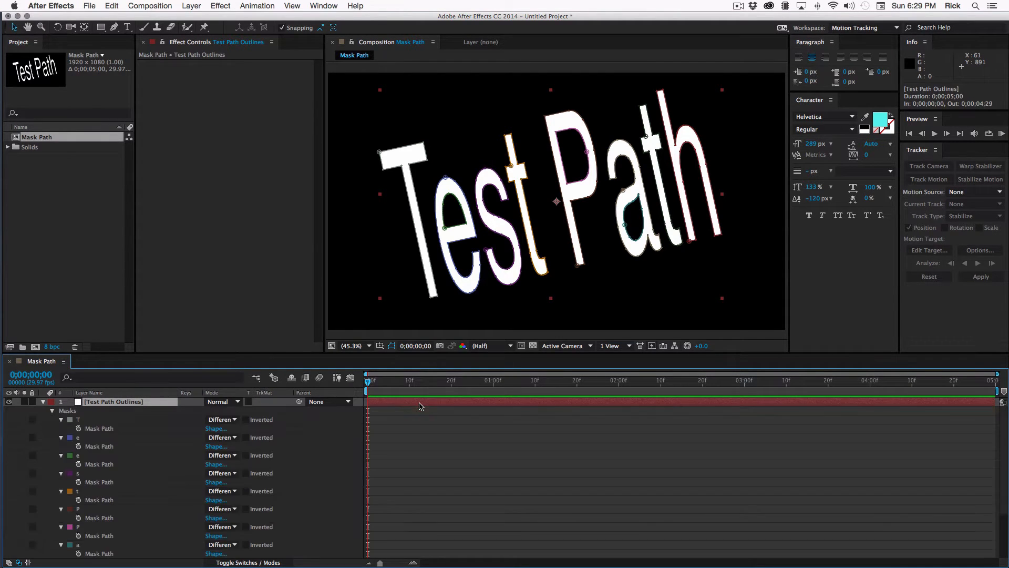
Change the mask color of the P letter's outer outline to a bright orange.
{"action": "scroll", "coordinate": [151, 446], "scroll_direction": "down", "scroll_amount": 3}
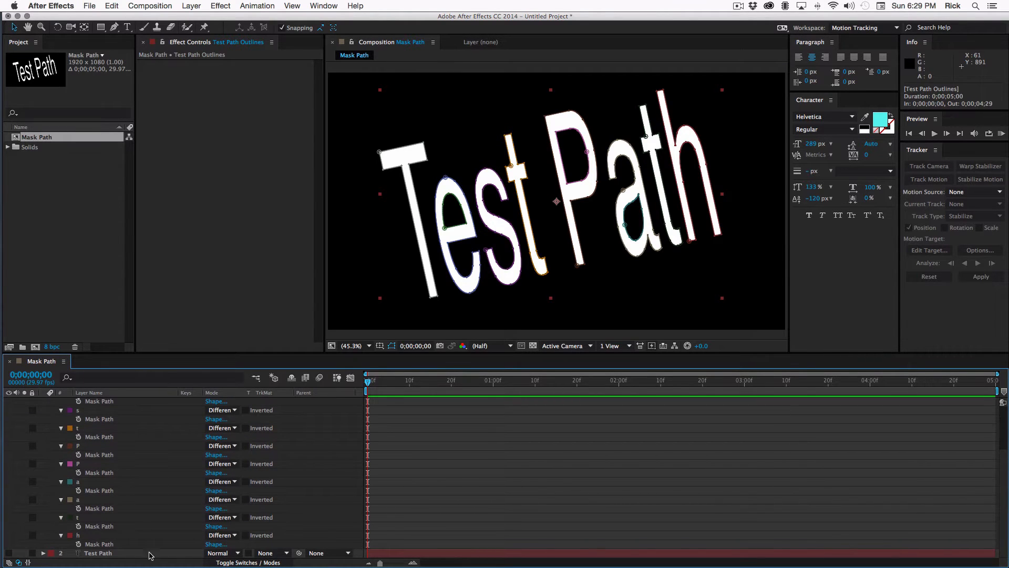
{"action": "scroll", "coordinate": [153, 491], "scroll_direction": "up", "scroll_amount": 3}
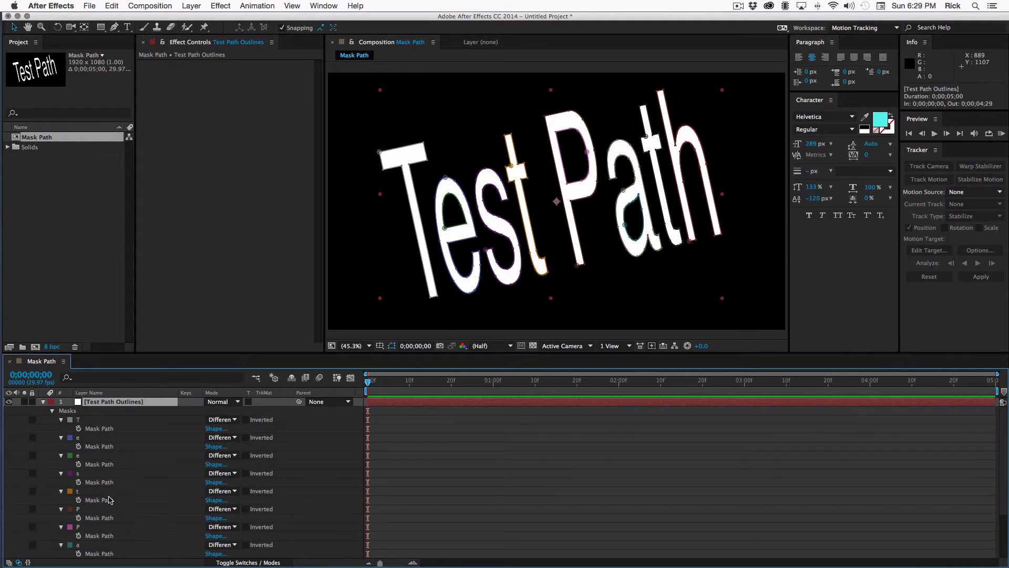
{"action": "scroll", "coordinate": [127, 463], "scroll_direction": "down", "scroll_amount": 2}
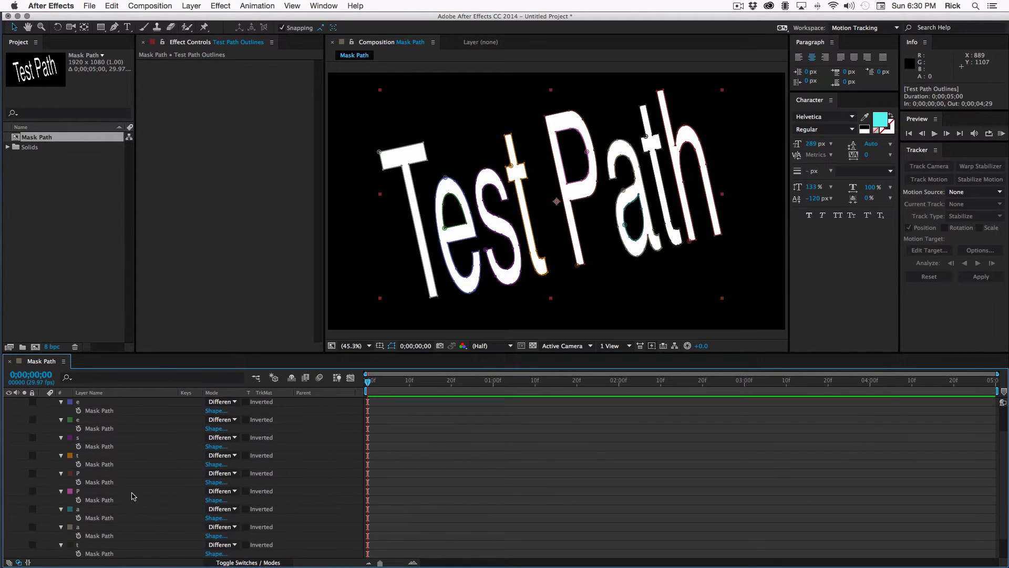
{"action": "scroll", "coordinate": [121, 465], "scroll_direction": "down", "scroll_amount": 1}
{"action": "scroll", "coordinate": [97, 527], "scroll_direction": "up", "scroll_amount": 1}
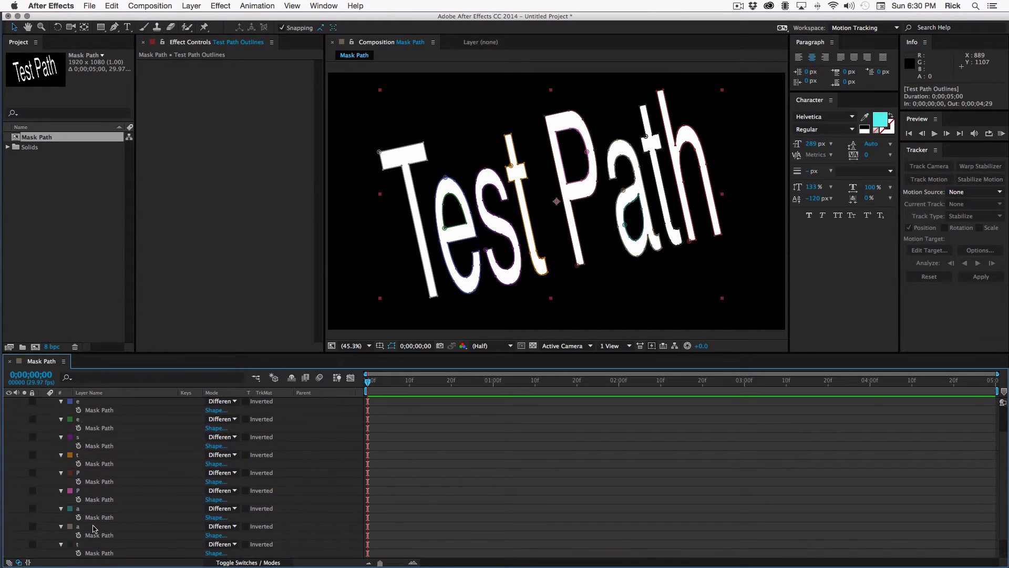
{"action": "left_click", "coordinate": [95, 482]}
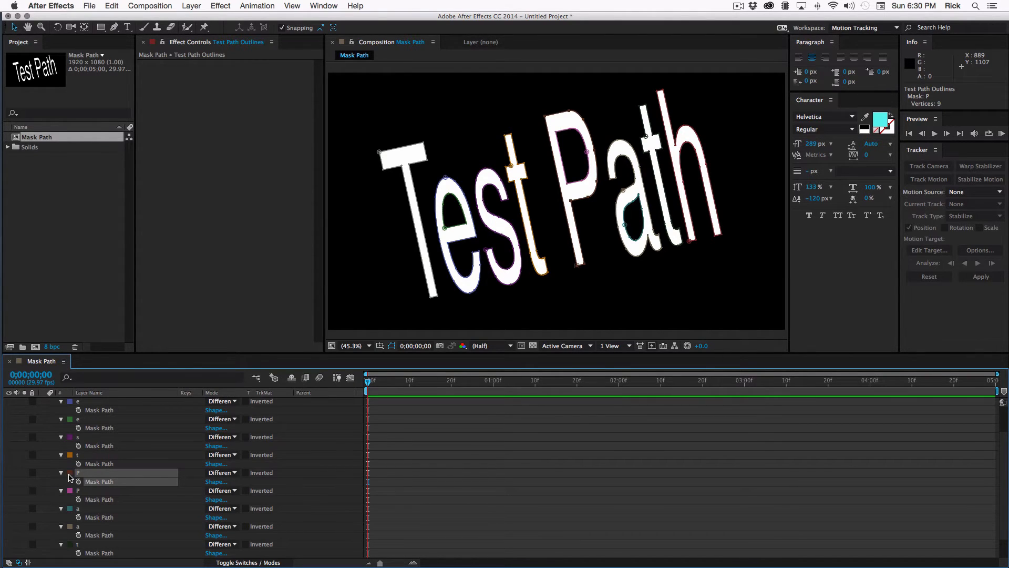
{"action": "left_click", "coordinate": [70, 476]}
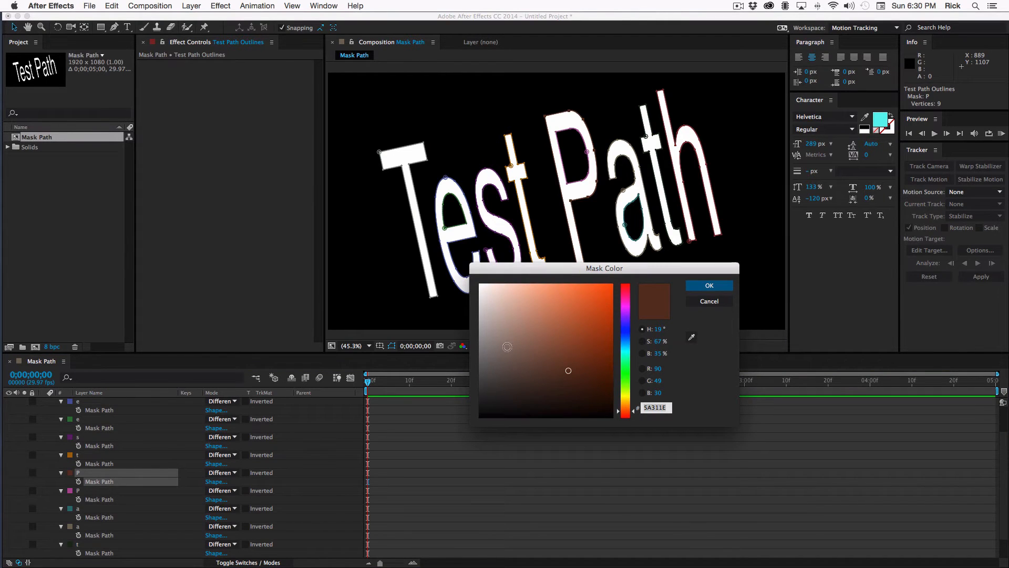
{"action": "left_click", "coordinate": [613, 296]}
{"action": "left_click", "coordinate": [708, 285]}
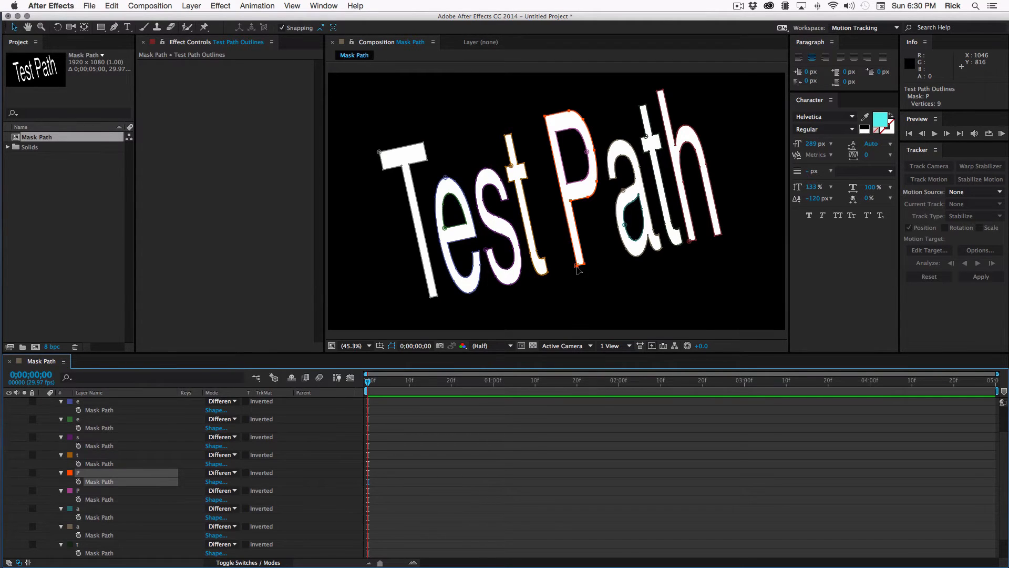
Set the upper-left corner point of the outer P mask as its first vertex.
{"action": "key", "text": "slash"}
{"action": "key", "text": "space"}
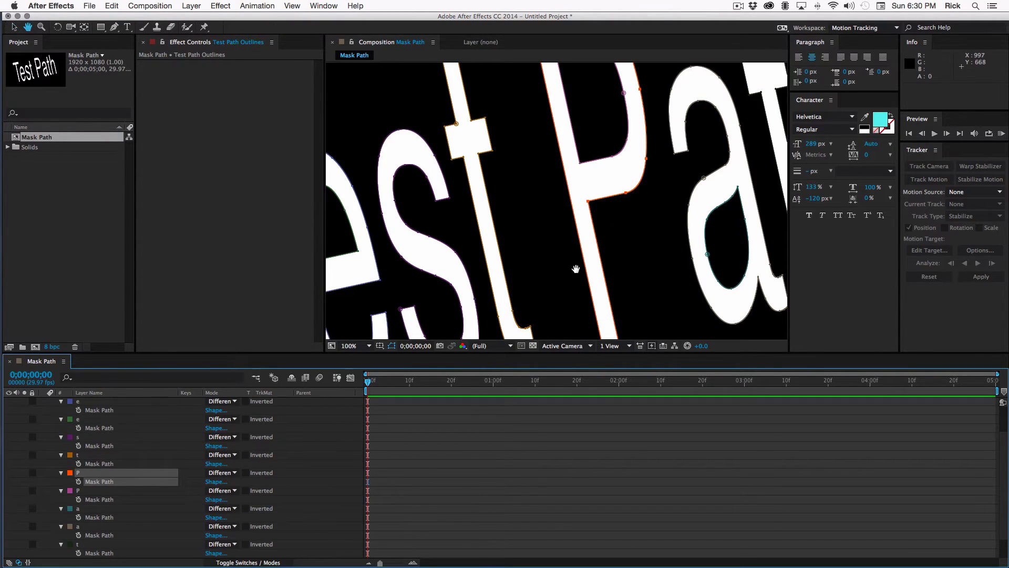
{"action": "left_click_drag", "start_coordinate": [576, 268], "coordinate": [535, 150]}
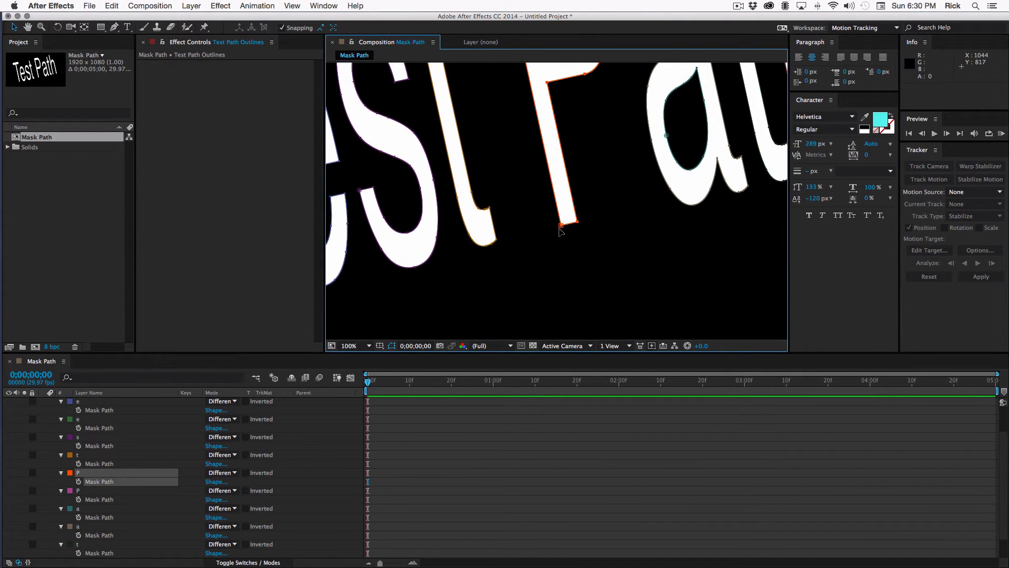
{"action": "key", "text": "space"}
{"action": "left_click_drag", "start_coordinate": [518, 153], "coordinate": [567, 342]}
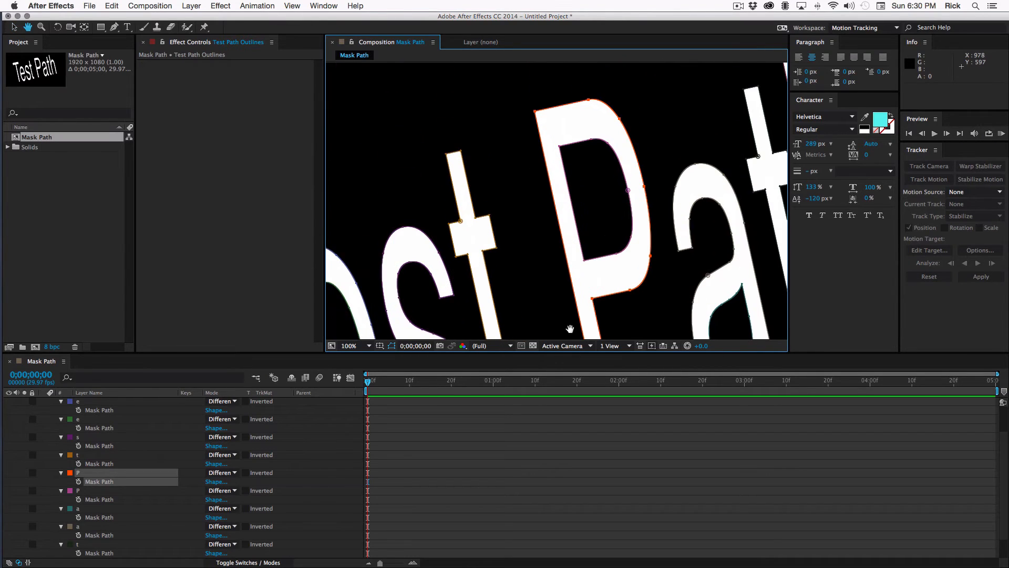
{"action": "left_click", "coordinate": [535, 113]}
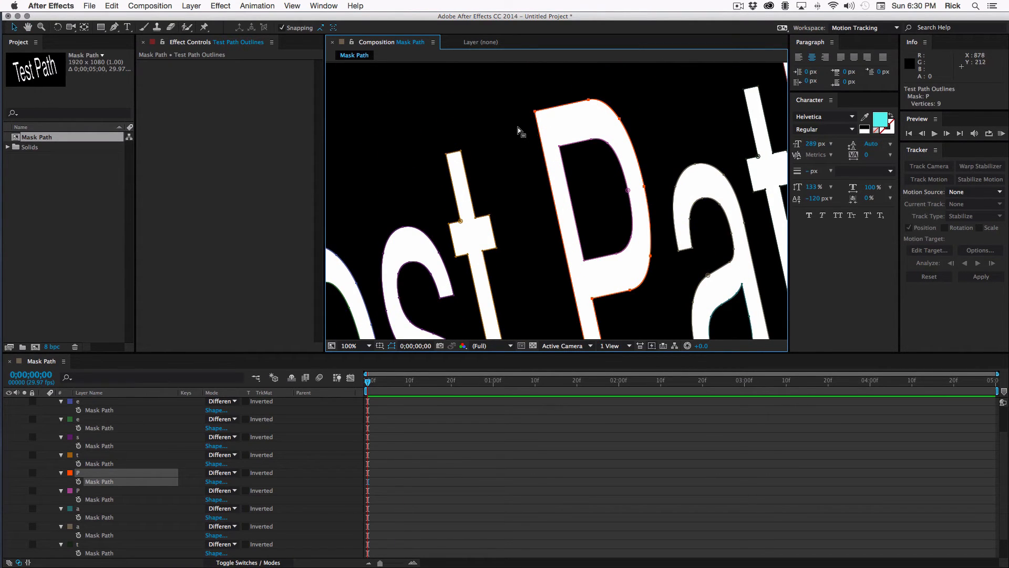
{"action": "left_click", "coordinate": [518, 128]}
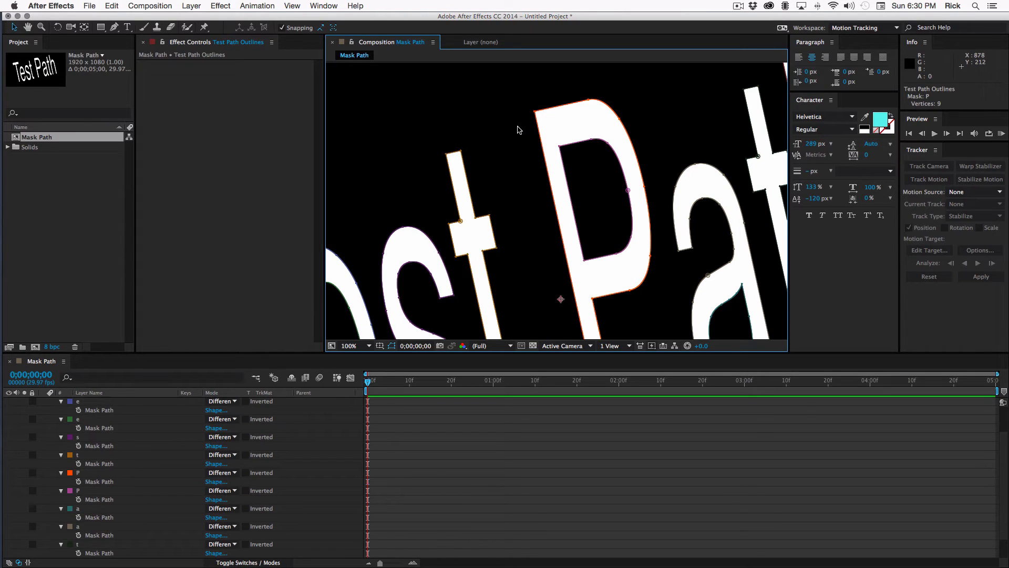
{"action": "left_click", "coordinate": [535, 113]}
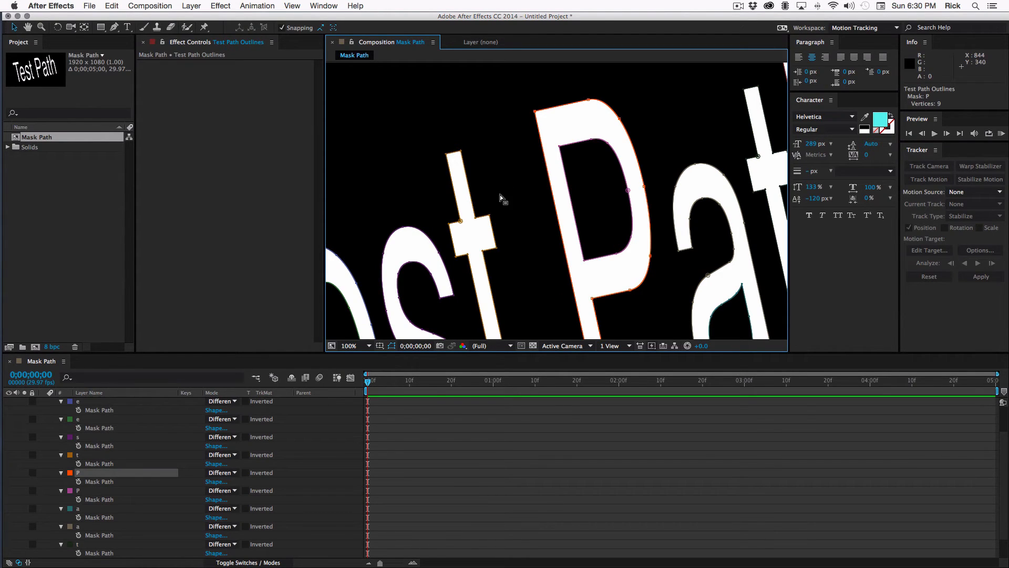
{"action": "right_click", "coordinate": [535, 113]}
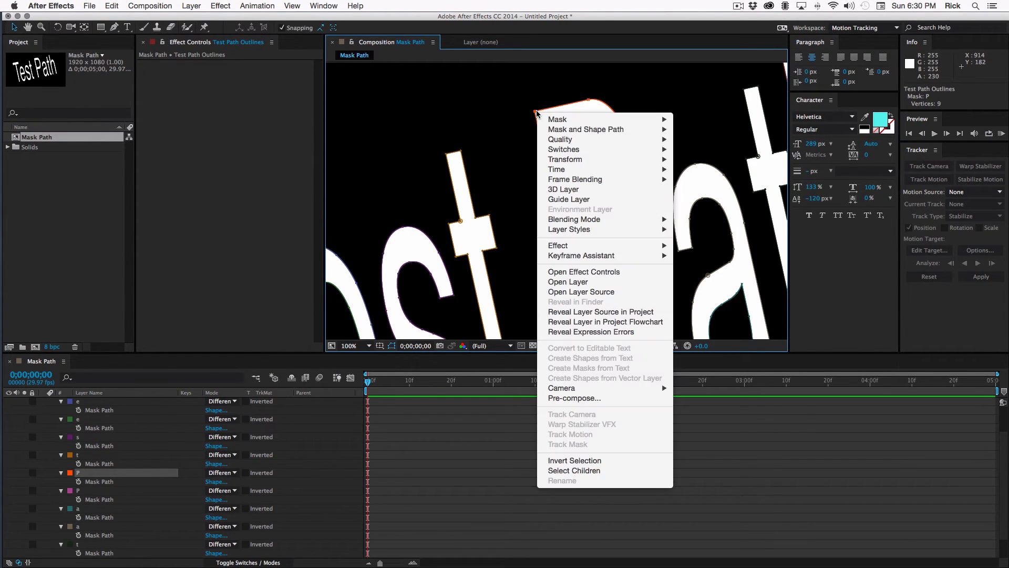
{"action": "mouse_move", "coordinate": [591, 131]}
{"action": "left_click", "coordinate": [709, 156]}
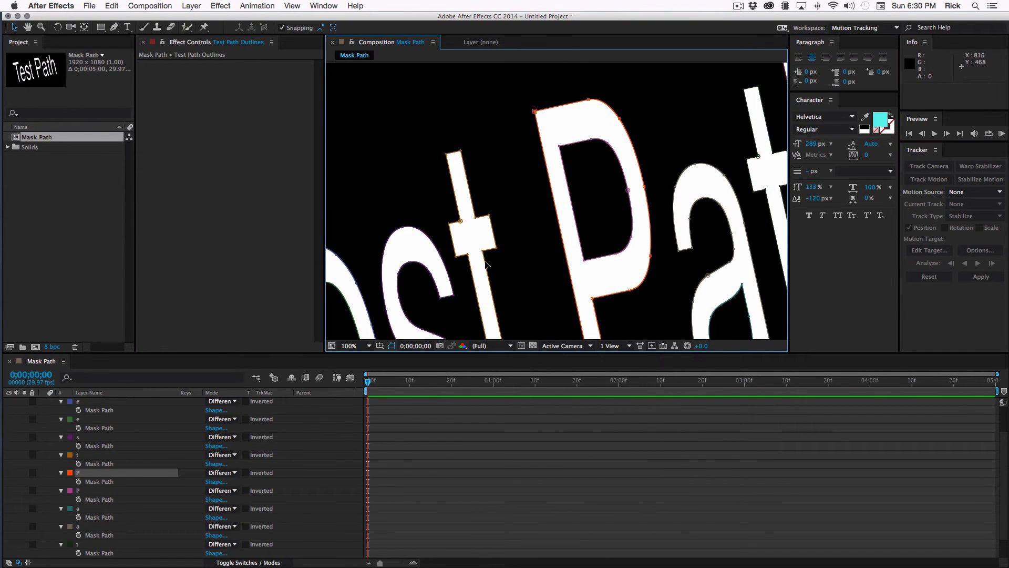
Copy a temporary keyframe of the outer P mask's path, and turn off keyframing for that path.
{"action": "left_click", "coordinate": [78, 481]}
{"action": "key", "text": "super+c"}
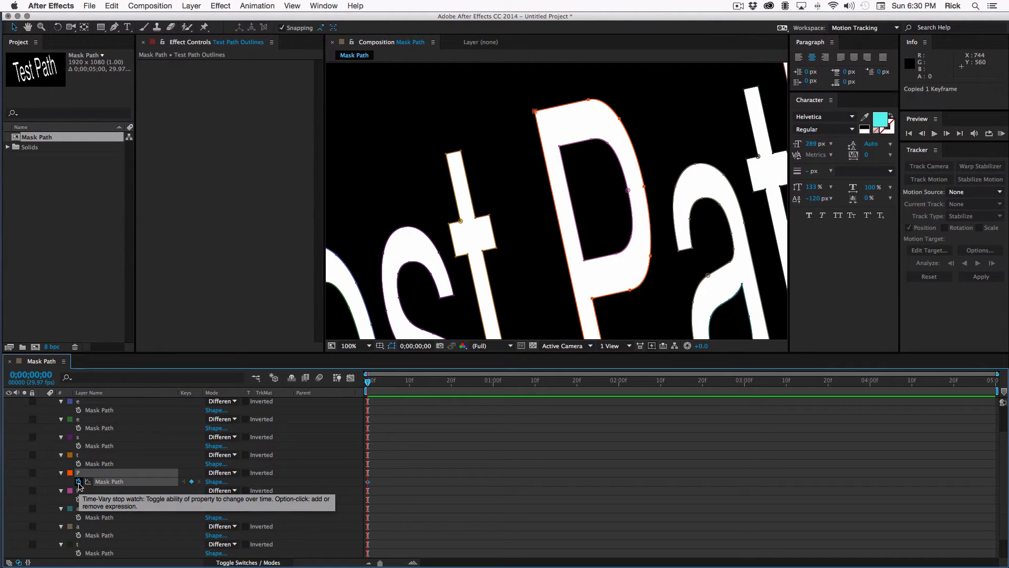
{"action": "left_click", "coordinate": [79, 481]}
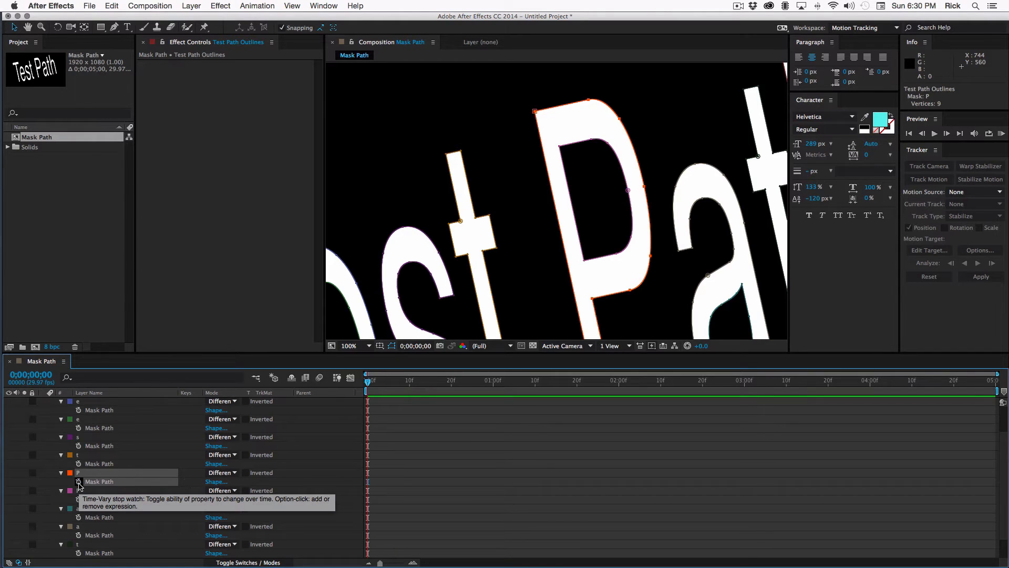
{"action": "scroll", "coordinate": [124, 484], "scroll_direction": "up", "scroll_amount": 2}
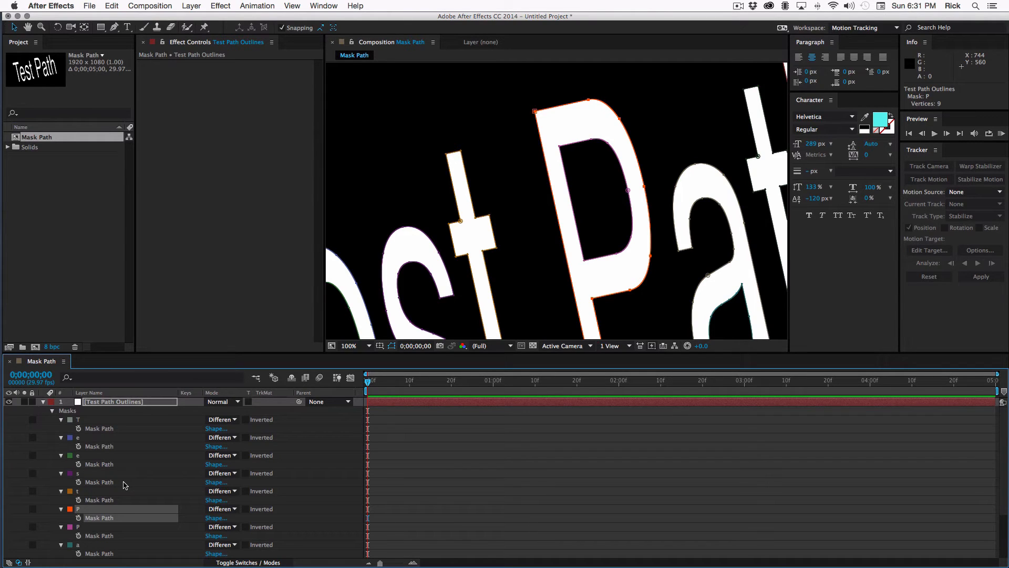
Create a new composition-sized solid layer named Particular.
{"action": "key", "text": "super+y"}
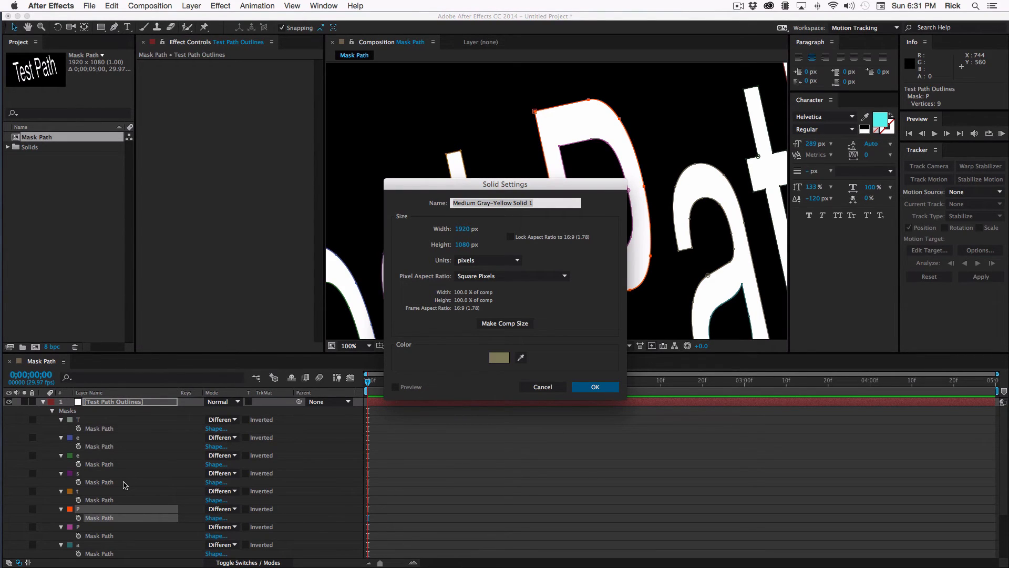
{"action": "type", "text": "Particu7l"}
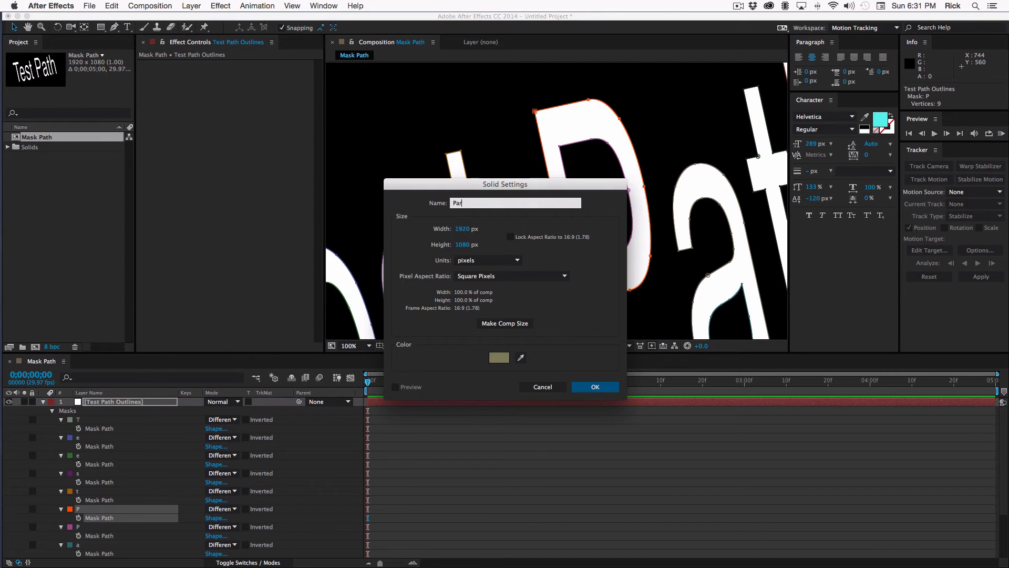
{"action": "key", "text": "BackSpace"}
{"action": "type", "text": "lar"}
{"action": "key", "text": "Return"}
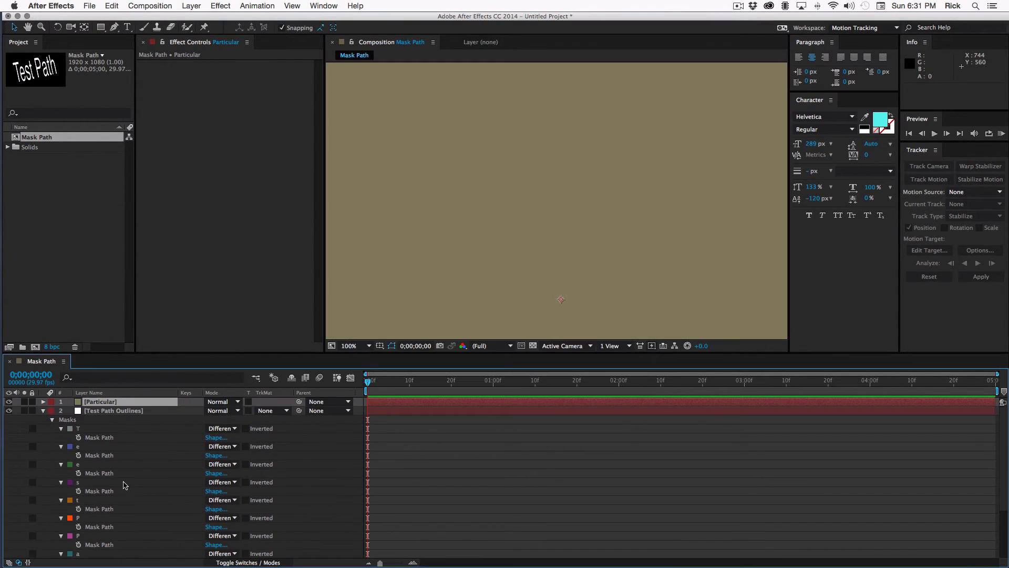
Apply the Trapcode Particular effect to the Particular solid.
{"action": "right_click", "coordinate": [210, 94]}
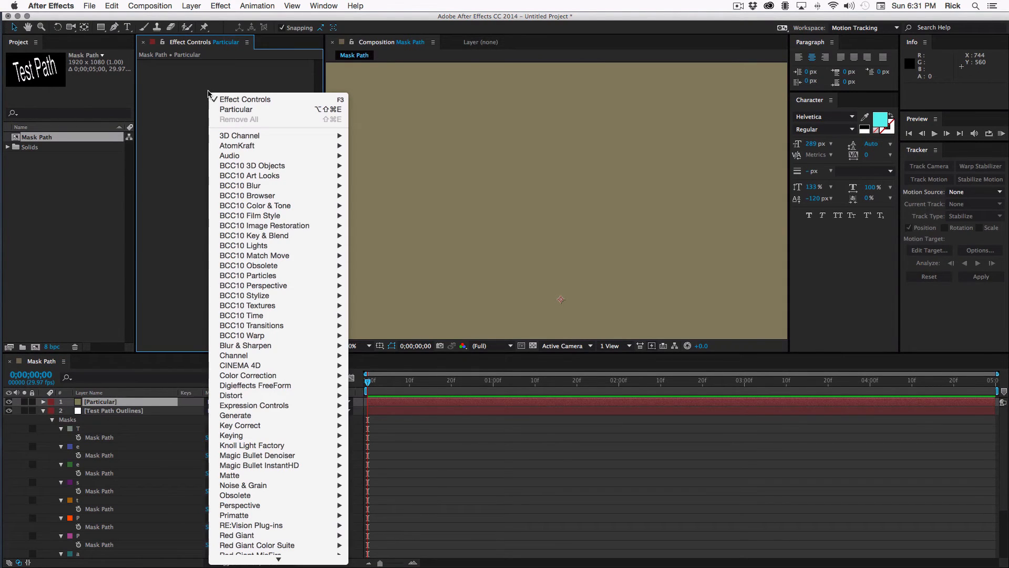
{"action": "type", "text": "trap"}
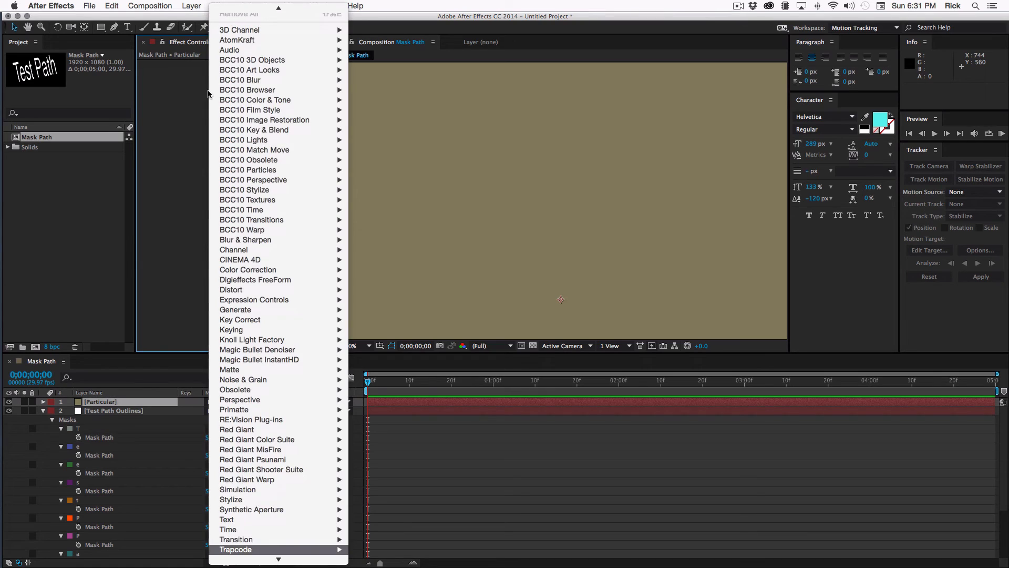
{"action": "key", "text": "Right"}
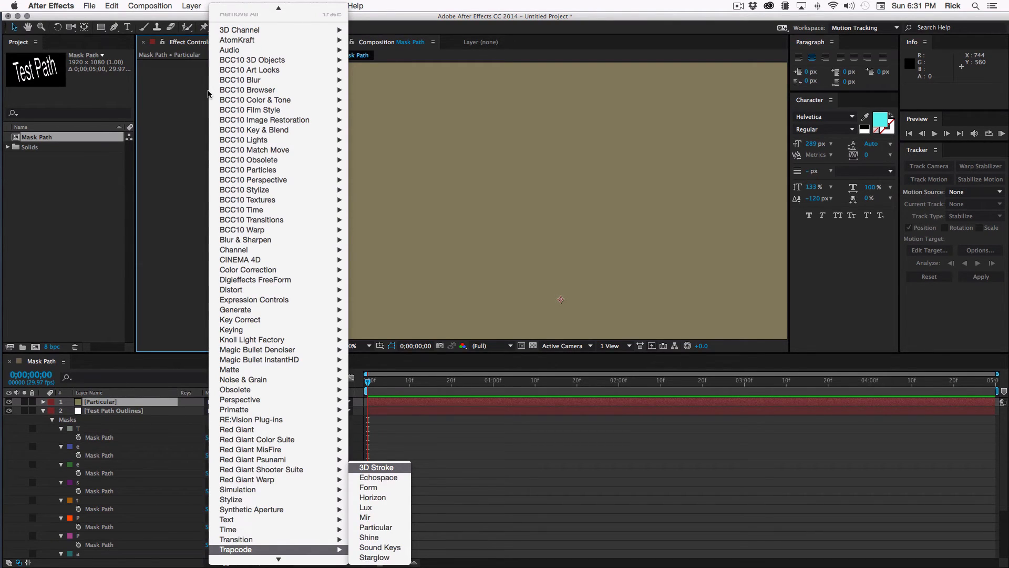
{"action": "key", "text": "p"}
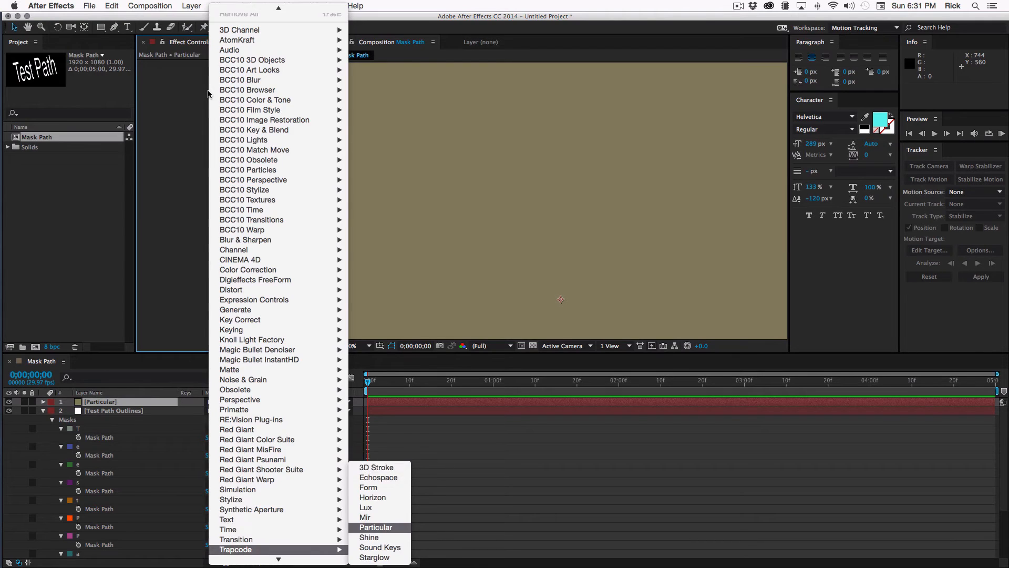
{"action": "key", "text": "Return"}
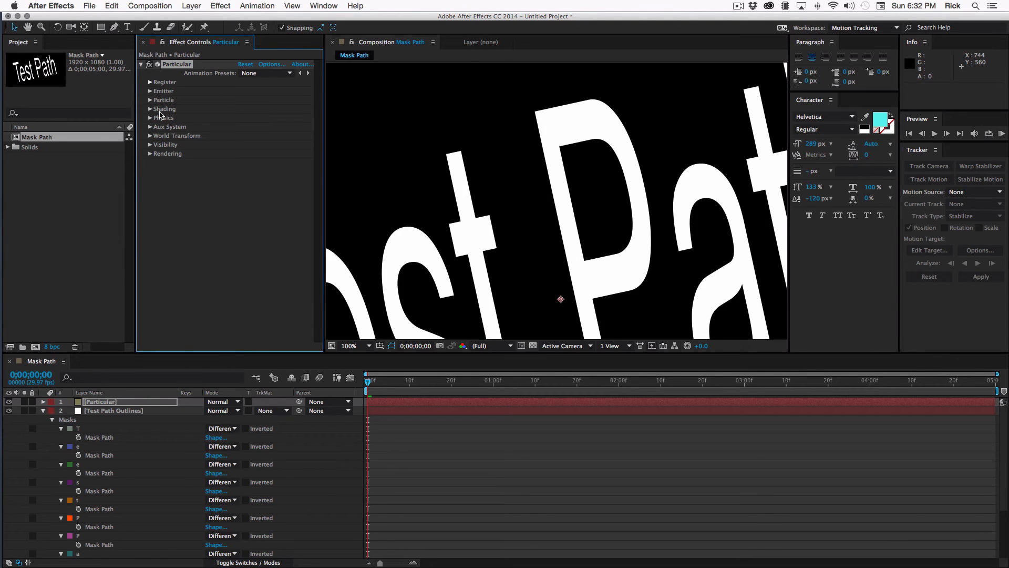
Enable keyframing on the Particular emitter's Position XY, paste the copied P mask path into it, and scrub through the particle motion.
{"action": "left_click", "coordinate": [150, 91]}
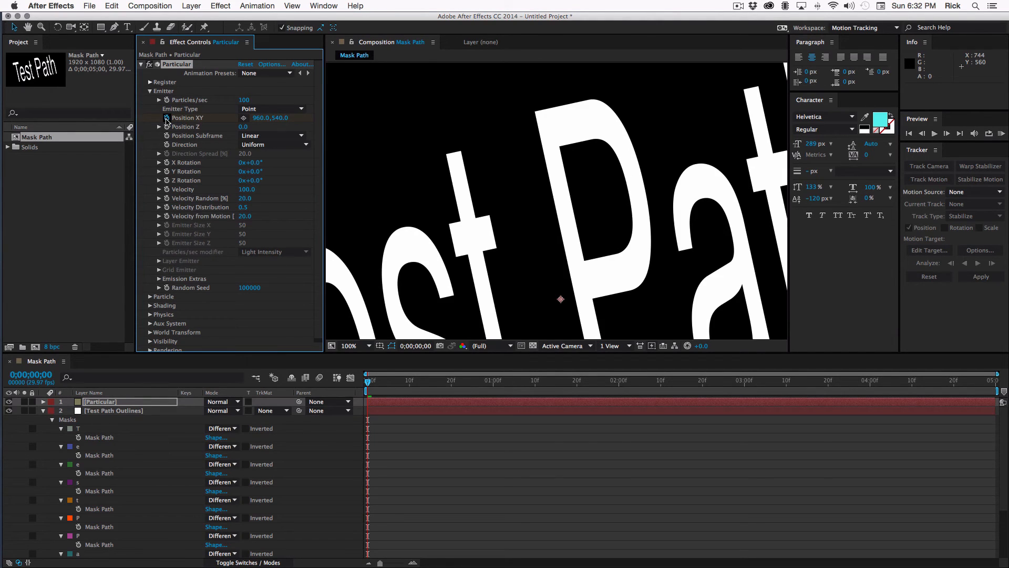
{"action": "key", "text": "super+v"}
{"action": "mouse_move", "coordinate": [377, 382]}
{"action": "left_mouse_down"}
{"action": "mouse_move", "coordinate": [420, 392]}
{"action": "mouse_move", "coordinate": [392, 392]}
{"action": "left_mouse_up"}
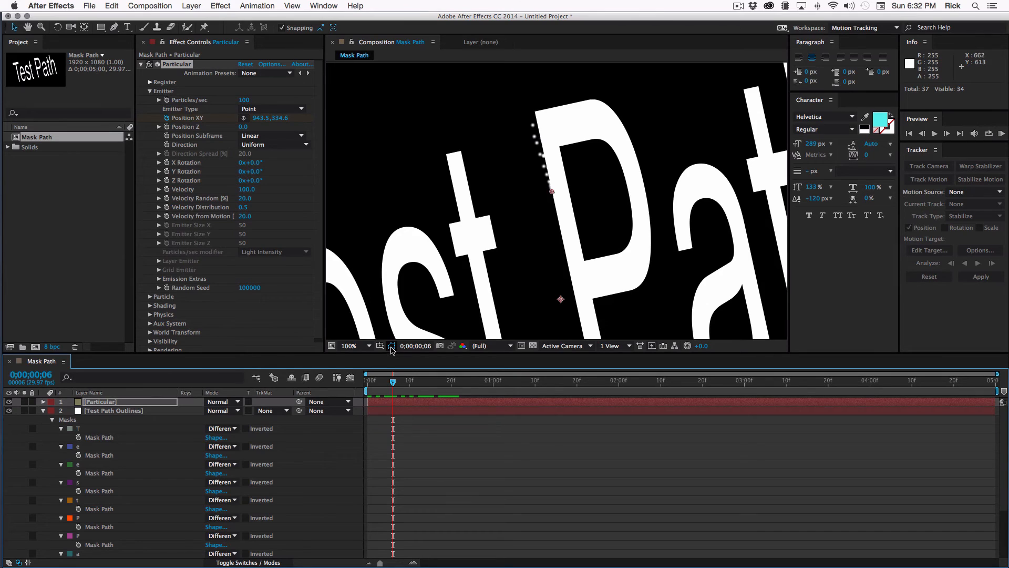
{"action": "left_click", "coordinate": [349, 346]}
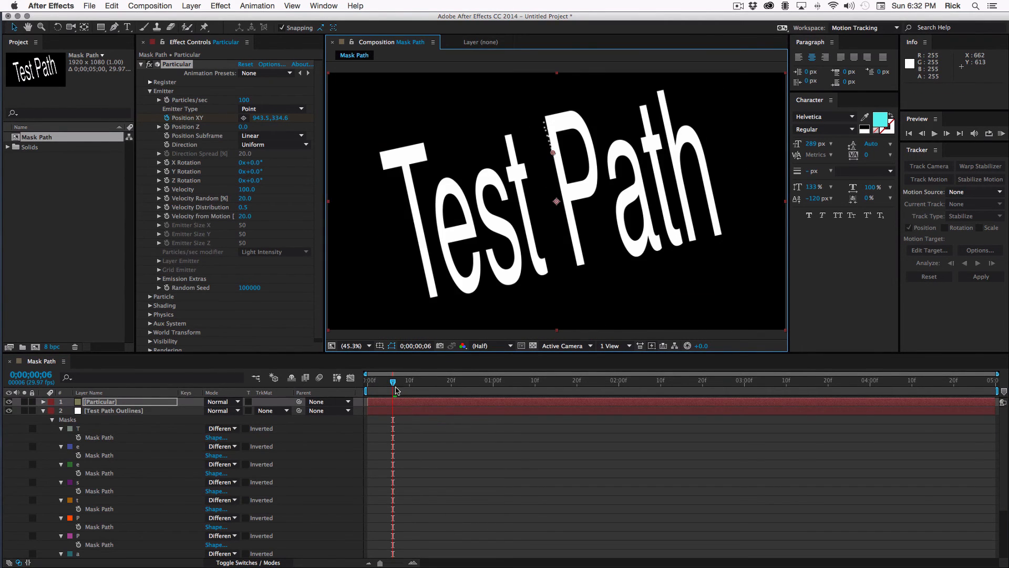
{"action": "left_click_drag", "start_coordinate": [397, 386], "coordinate": [365, 374]}
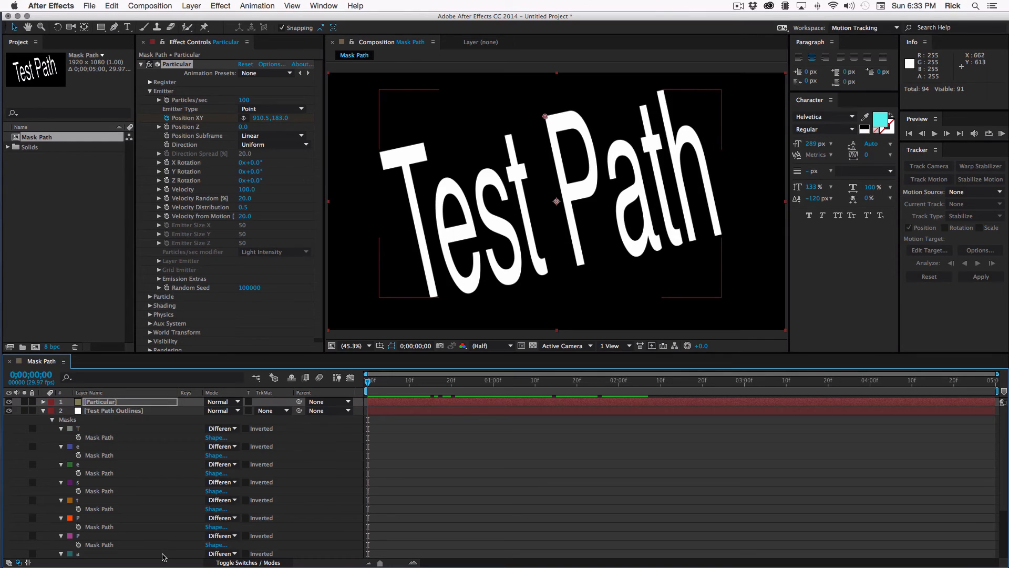
Reveal the emitter's Position XY keyframes, time-reverse them, and scrub to check the travel direction around the P.
{"action": "key", "text": "u"}
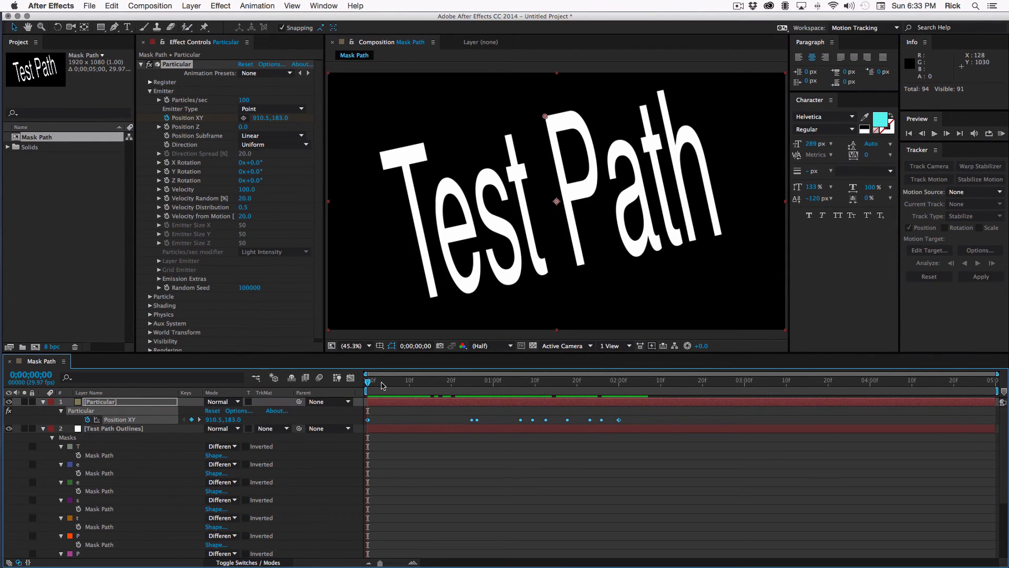
{"action": "left_click_drag", "start_coordinate": [382, 386], "coordinate": [347, 388]}
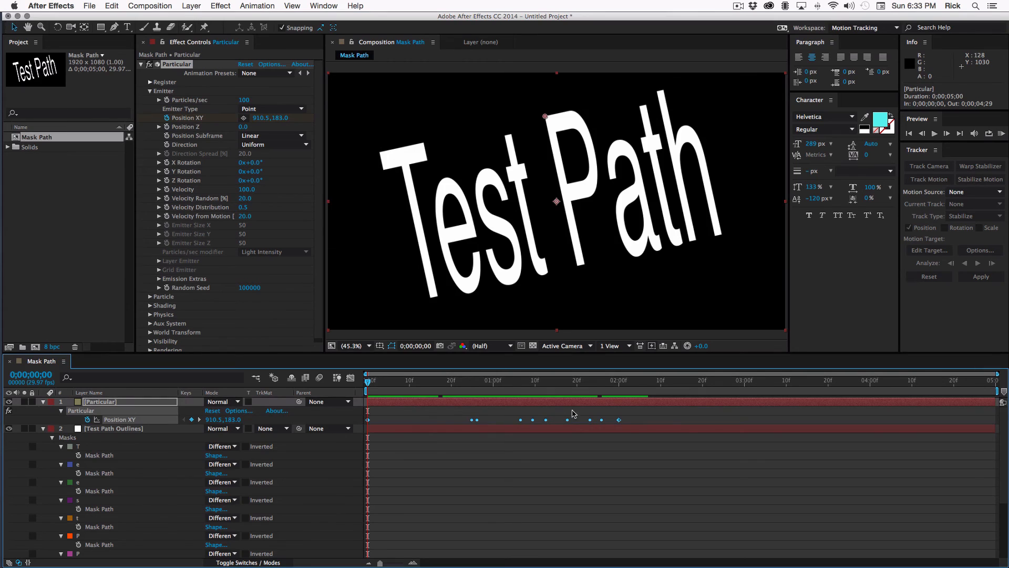
{"action": "mouse_move", "coordinate": [621, 423]}
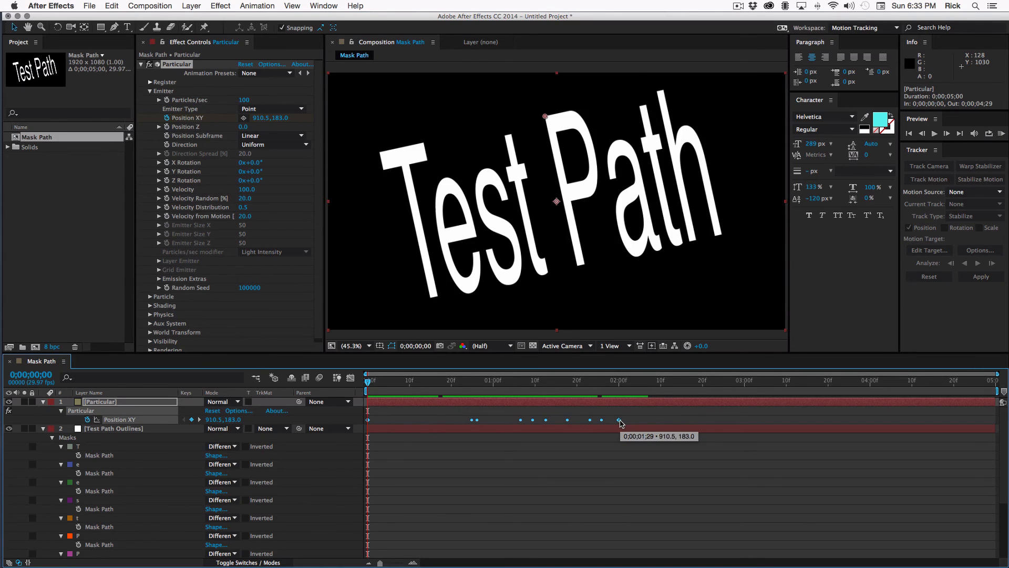
{"action": "right_click", "coordinate": [620, 420]}
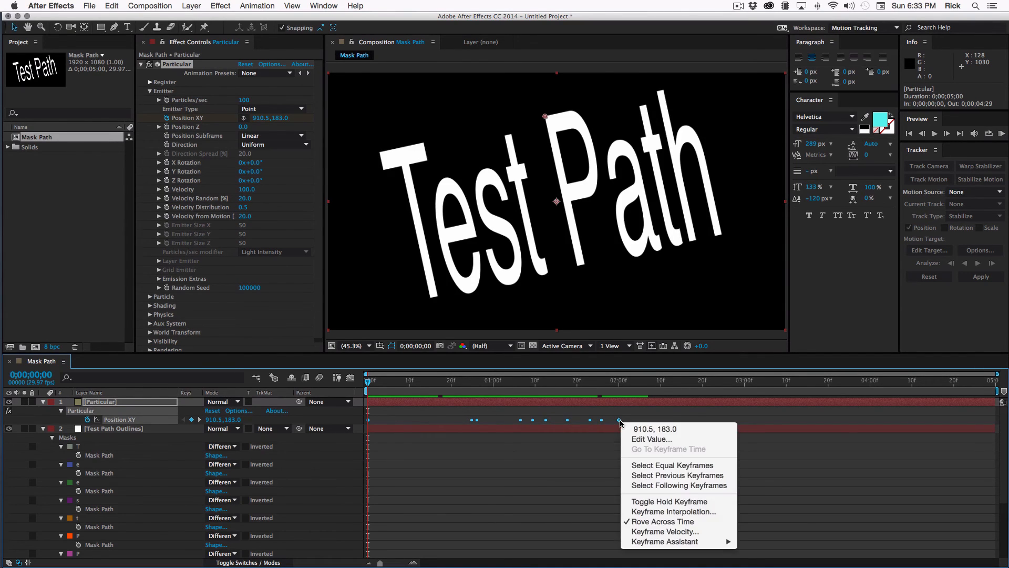
{"action": "mouse_move", "coordinate": [666, 541]}
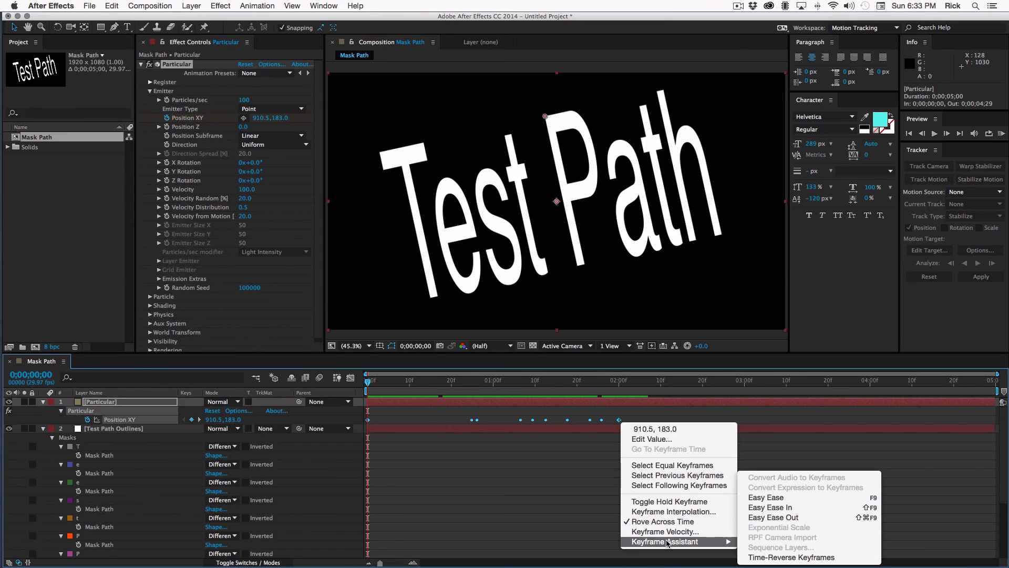
{"action": "left_click", "coordinate": [775, 557]}
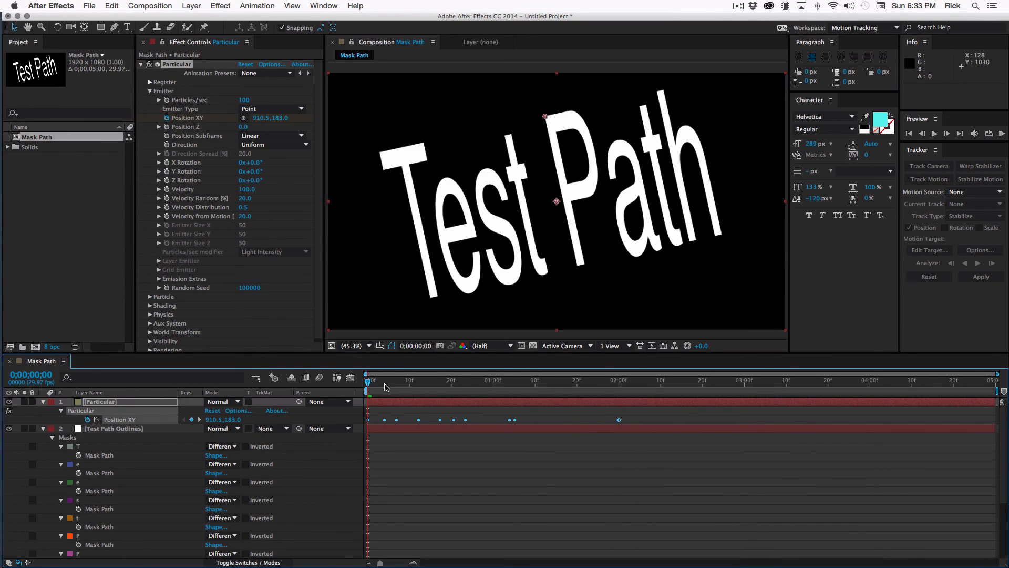
{"action": "left_click_drag", "start_coordinate": [370, 383], "coordinate": [497, 396]}
Stretch the emitter's motion by moving the last Position XY keyframe to 0;00;03;00, and preview the animation from the start.
{"action": "left_click", "coordinate": [662, 500]}
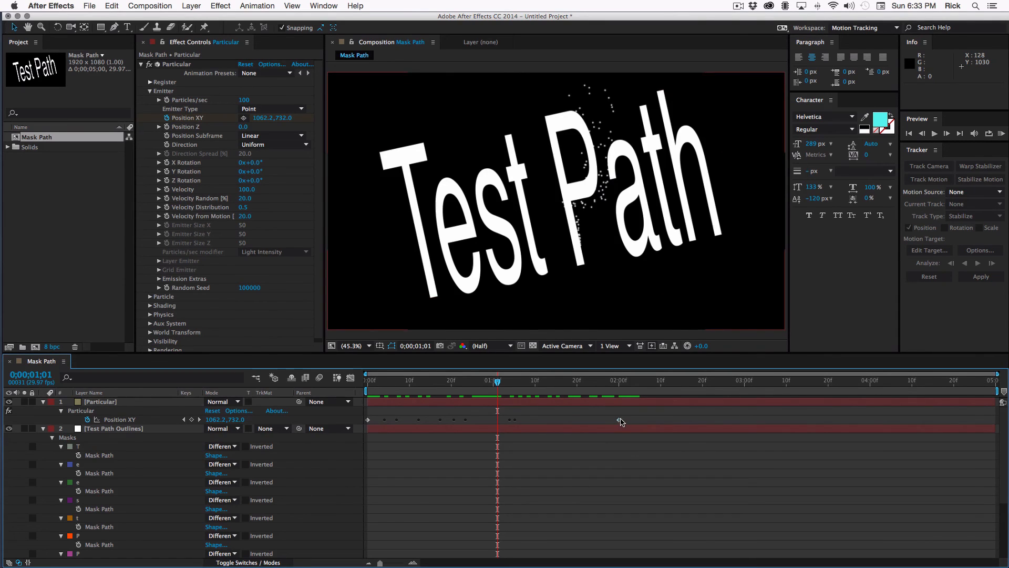
{"action": "left_click_drag", "start_coordinate": [619, 419], "coordinate": [749, 415]}
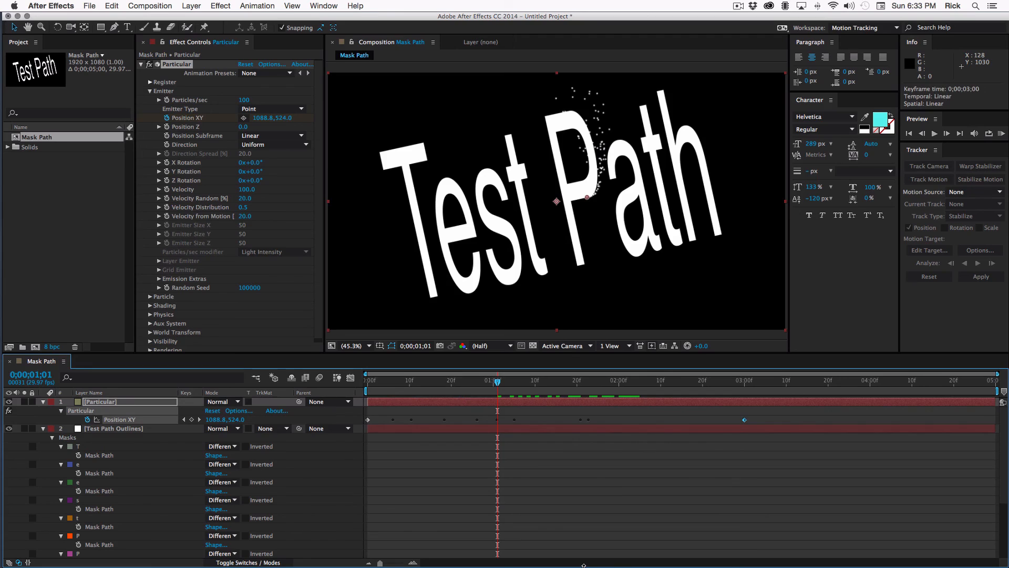
{"action": "left_click", "coordinate": [405, 382]}
{"action": "left_click_drag", "start_coordinate": [381, 387], "coordinate": [292, 390]}
{"action": "key", "text": "space"}
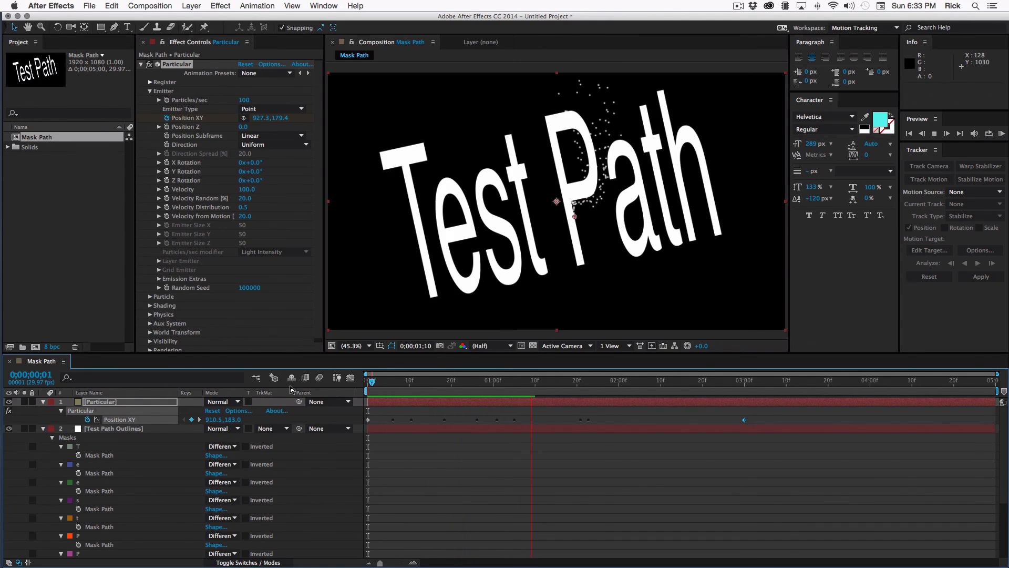
Select the Test Path Outlines layer and hide it so only the particles render.
{"action": "left_click", "coordinate": [543, 429]}
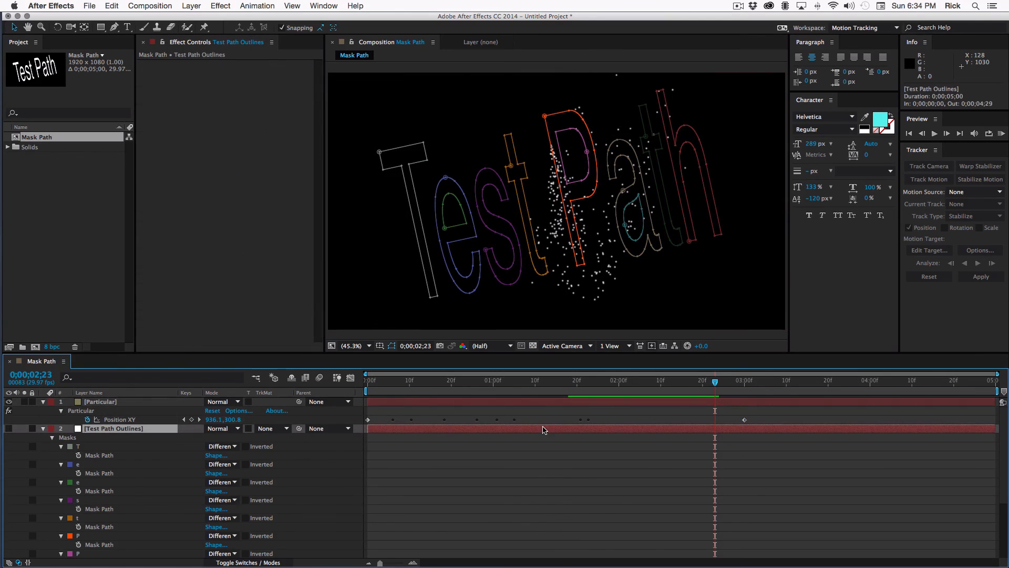